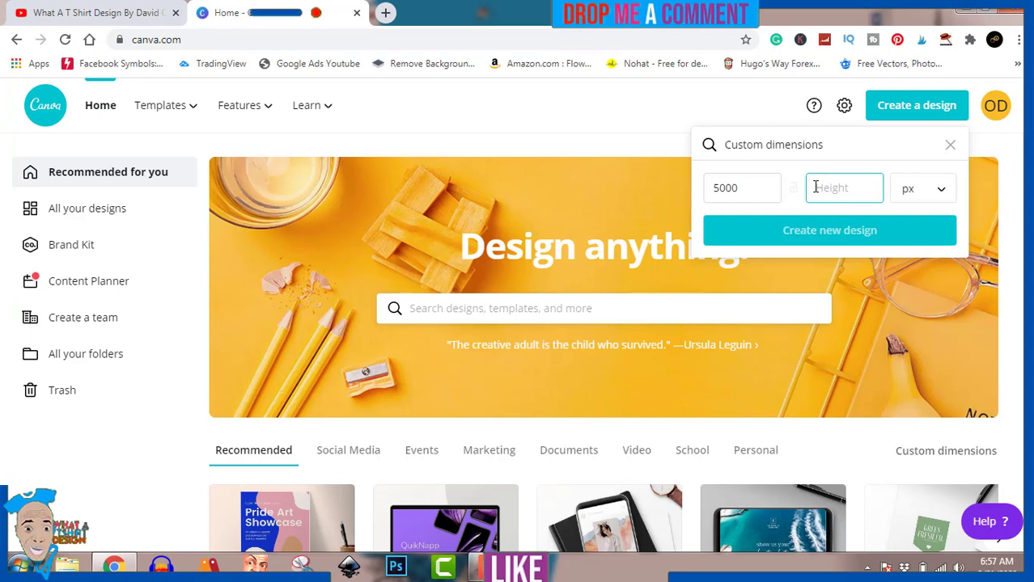
pyautogui.write('5500')
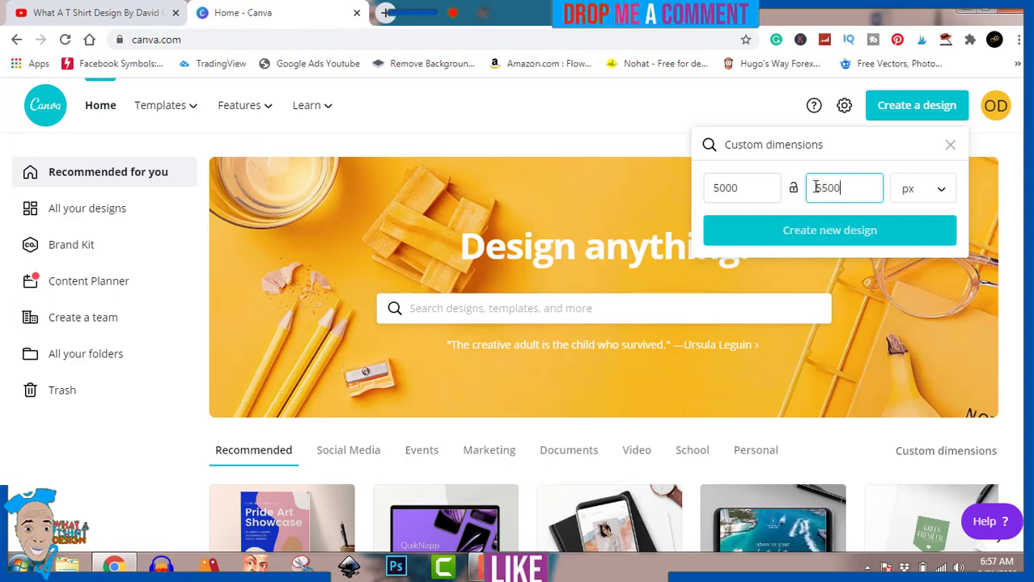
pyautogui.click(842, 229)
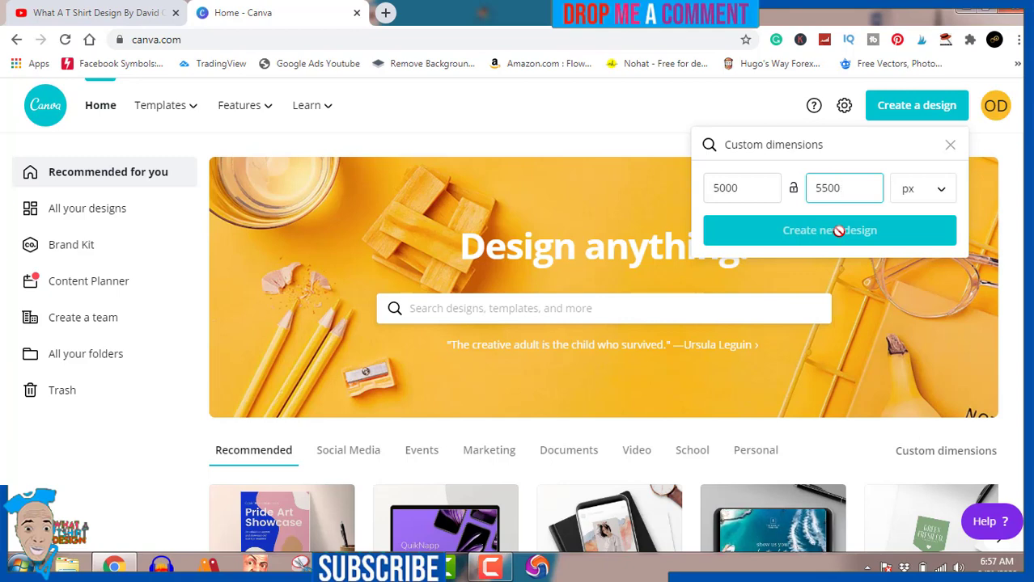
pyautogui.press('BackSpace')
pyautogui.press('BackSpace')
pyautogui.press('BackSpace')
pyautogui.press('BackSpace')
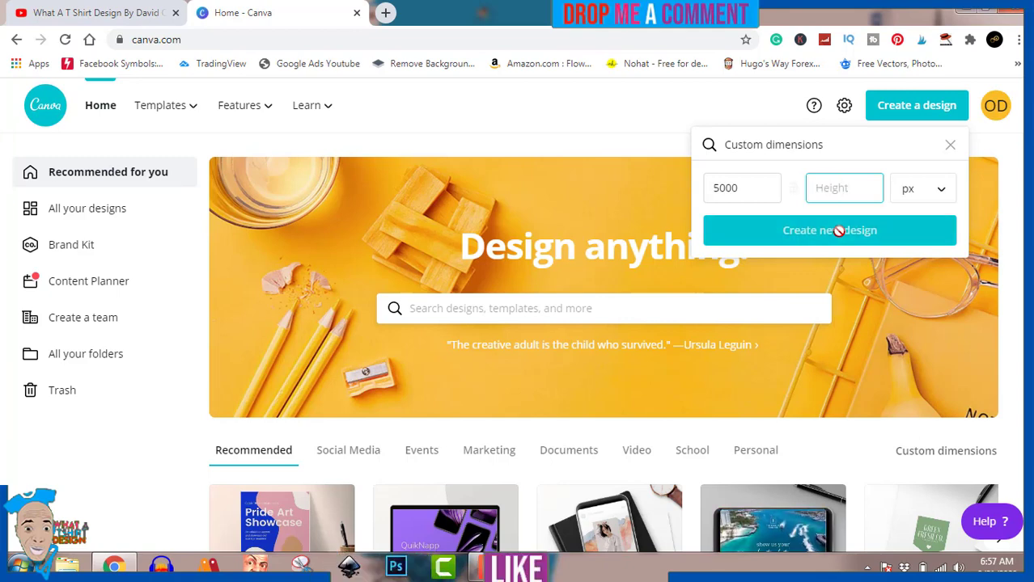
# - Set the custom dimensions to 4500 px wide by 5400 px high and create the new design
pyautogui.write('5')
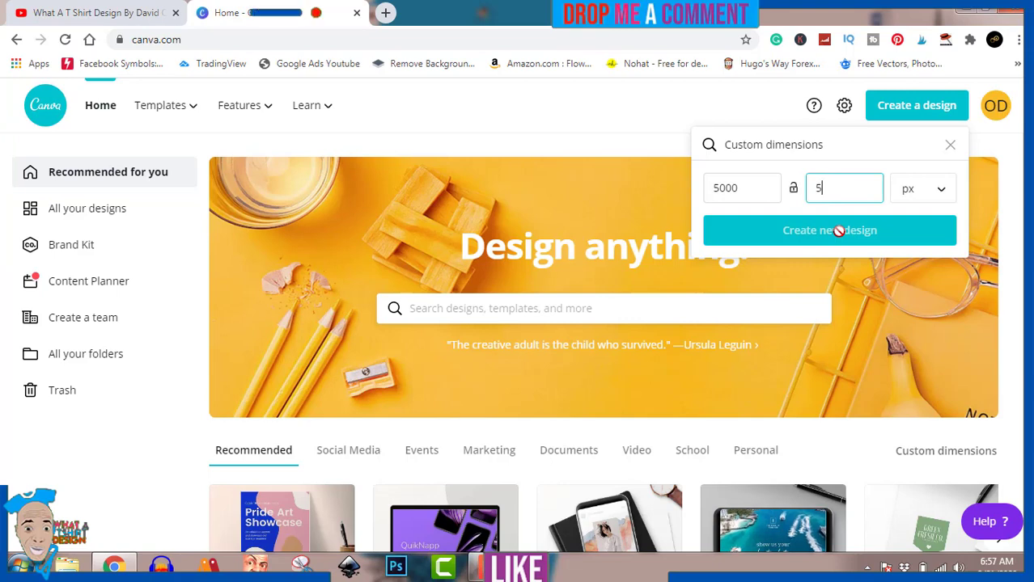
pyautogui.write('400')
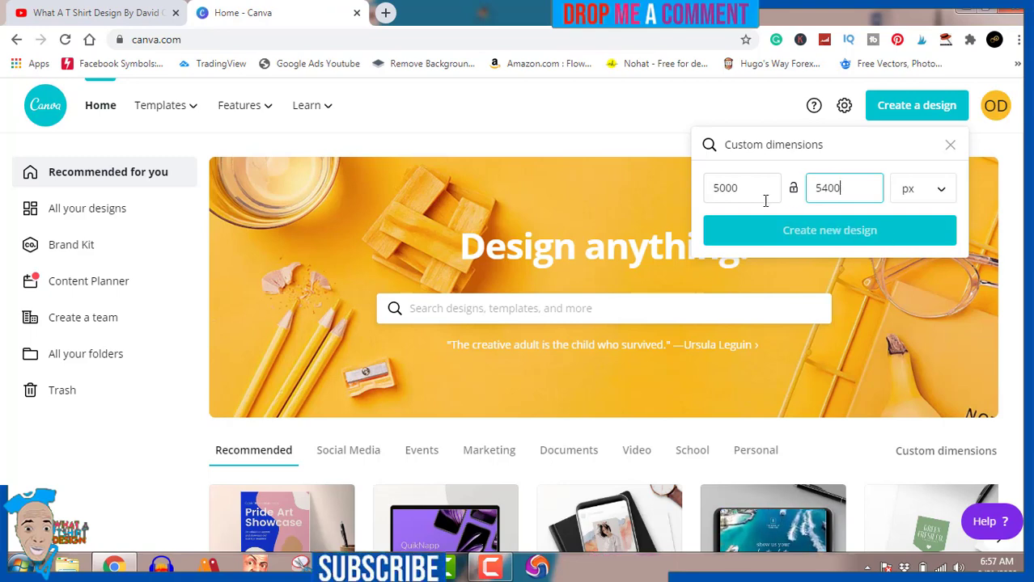
pyautogui.click(720, 187)
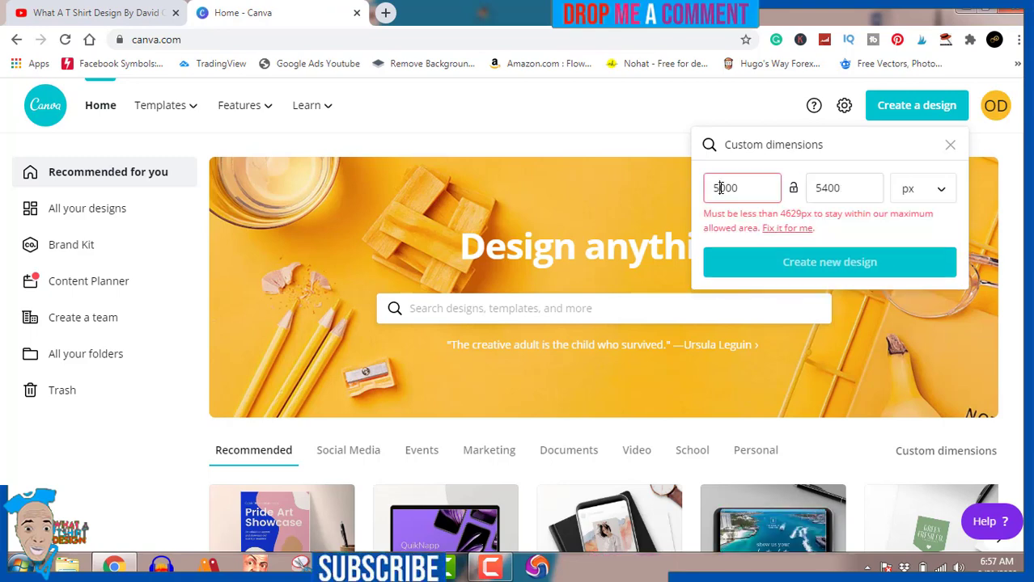
pyautogui.press('BackSpace')
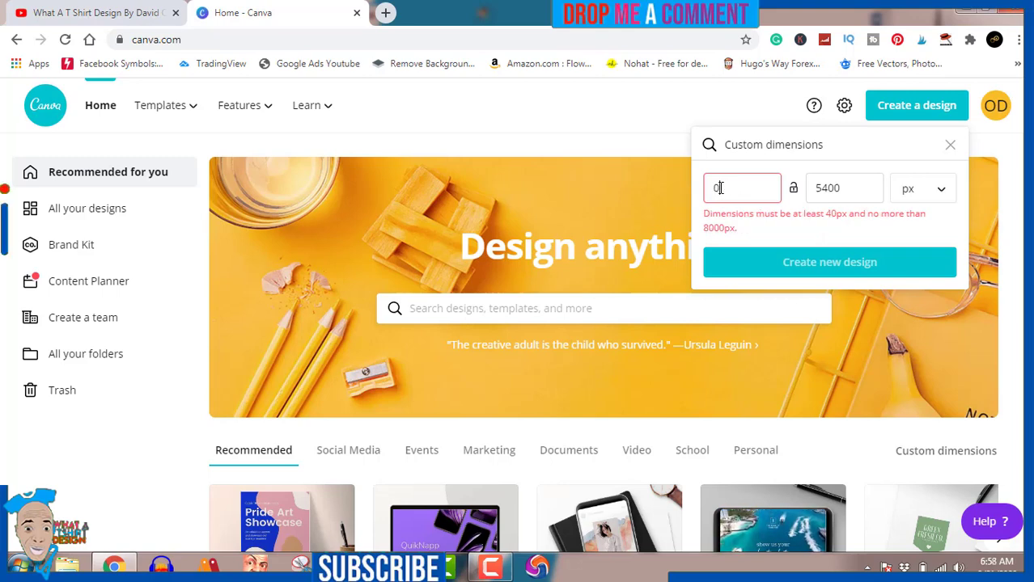
pyautogui.press('BackSpace')
pyautogui.write('450')
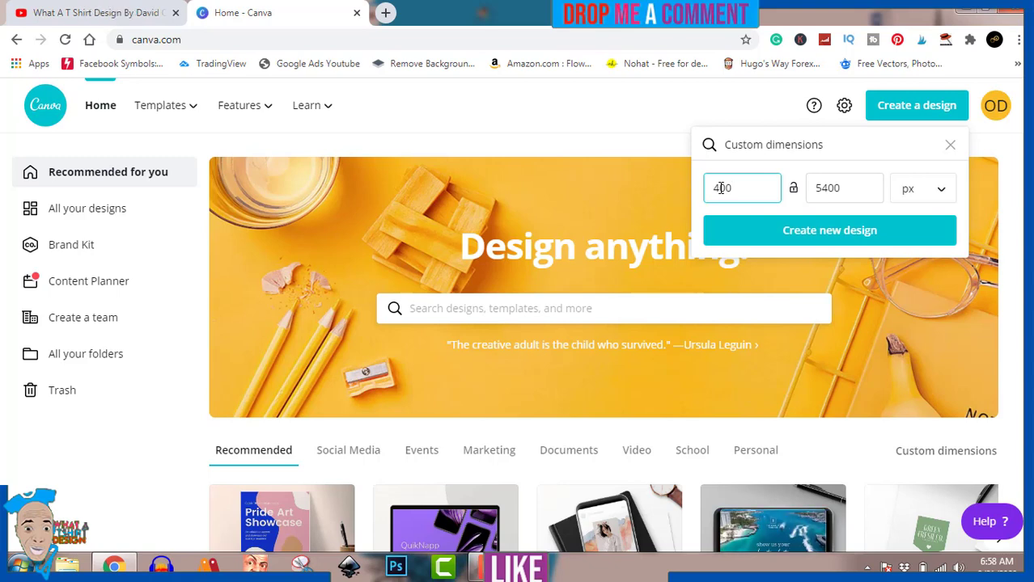
pyautogui.write('500')
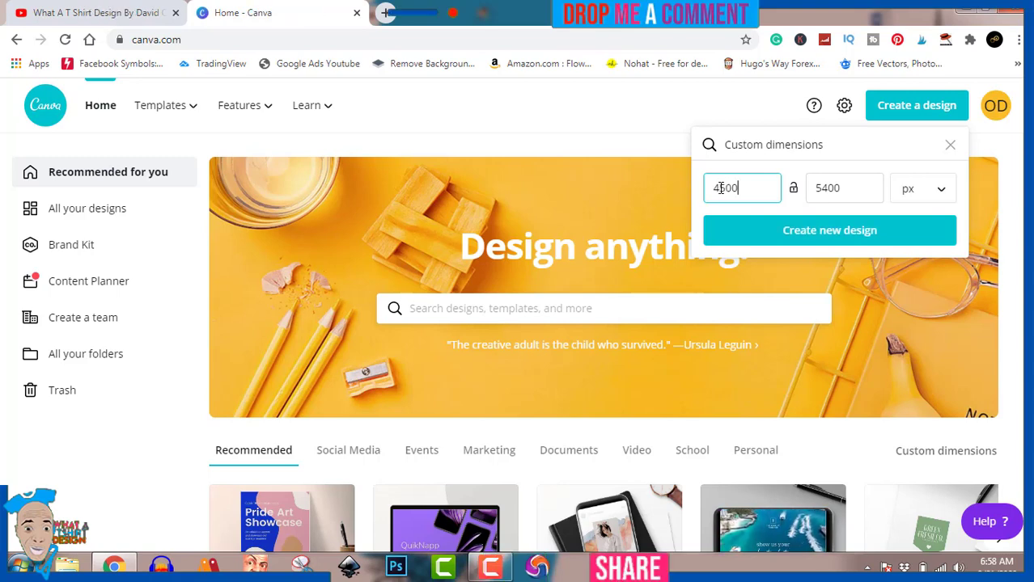
pyautogui.click(806, 231)
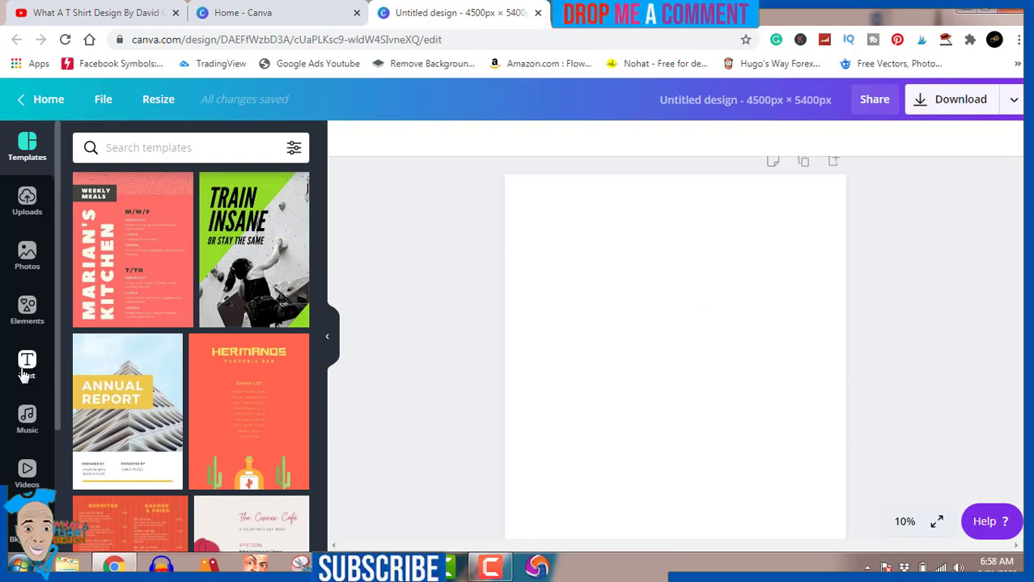
# - Search the design elements for "adventure"
pyautogui.click(26, 312)
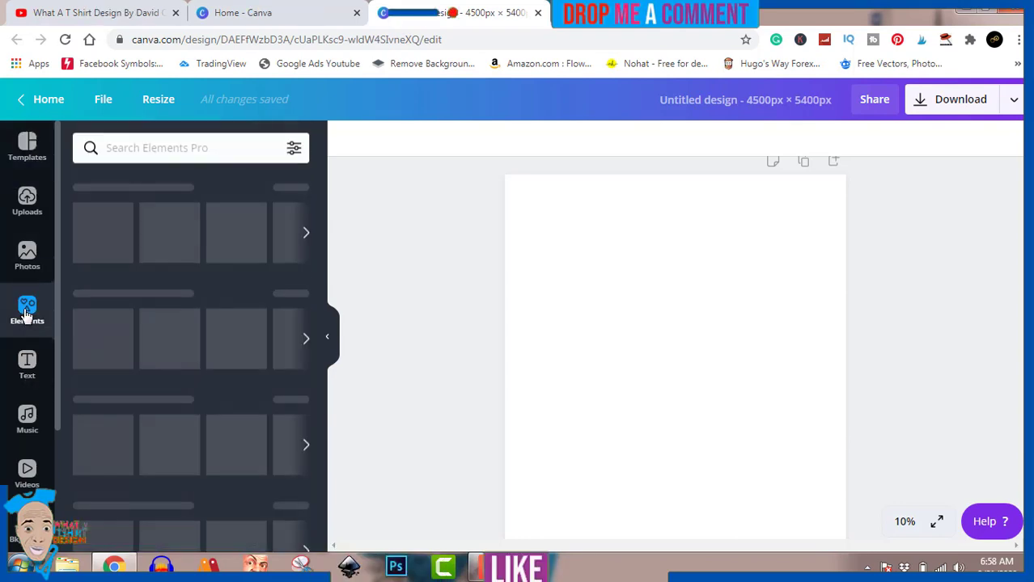
pyautogui.click(146, 149)
pyautogui.write('adv')
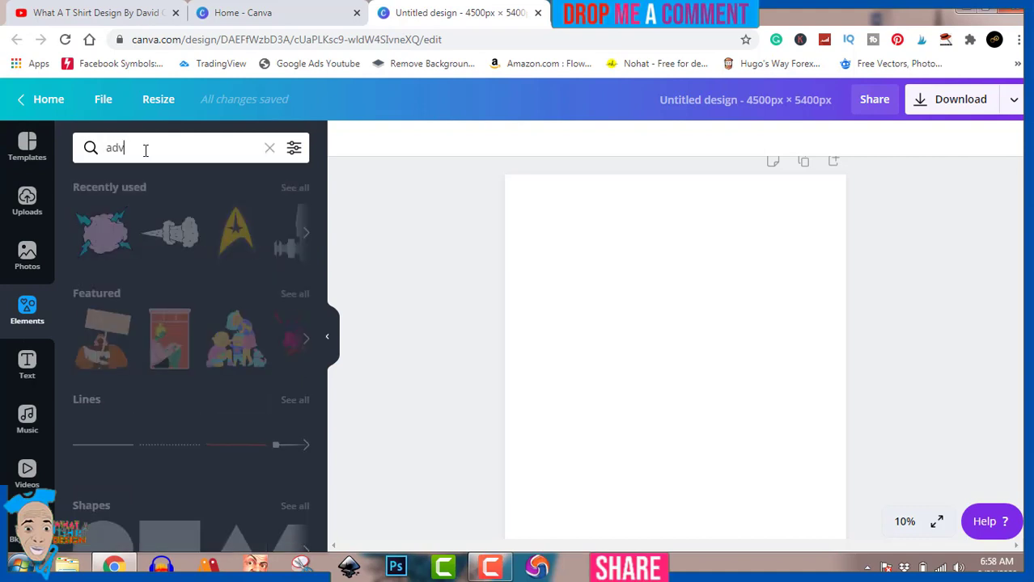
pyautogui.write('entu')
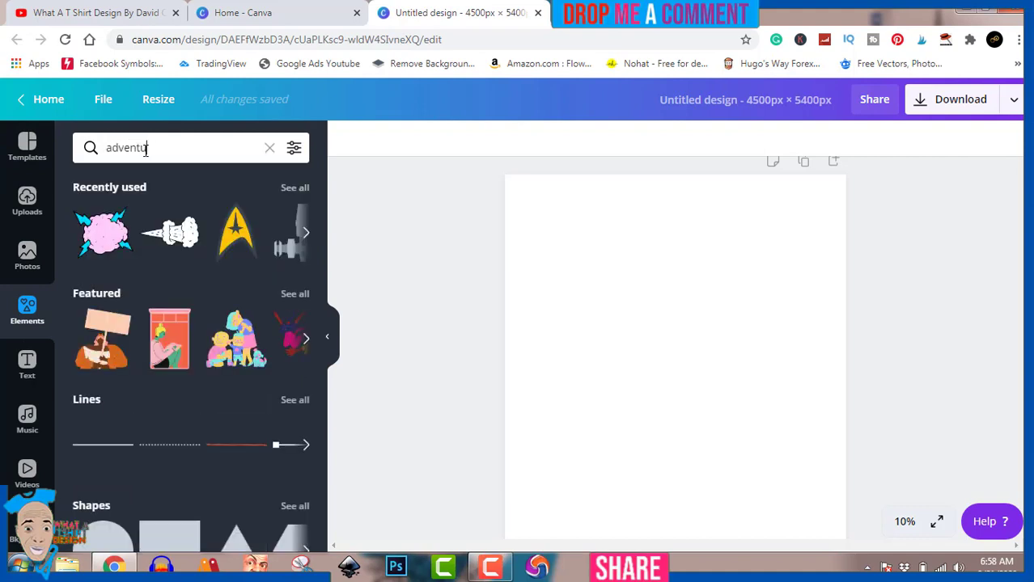
pyautogui.write('re')
pyautogui.press('Return')
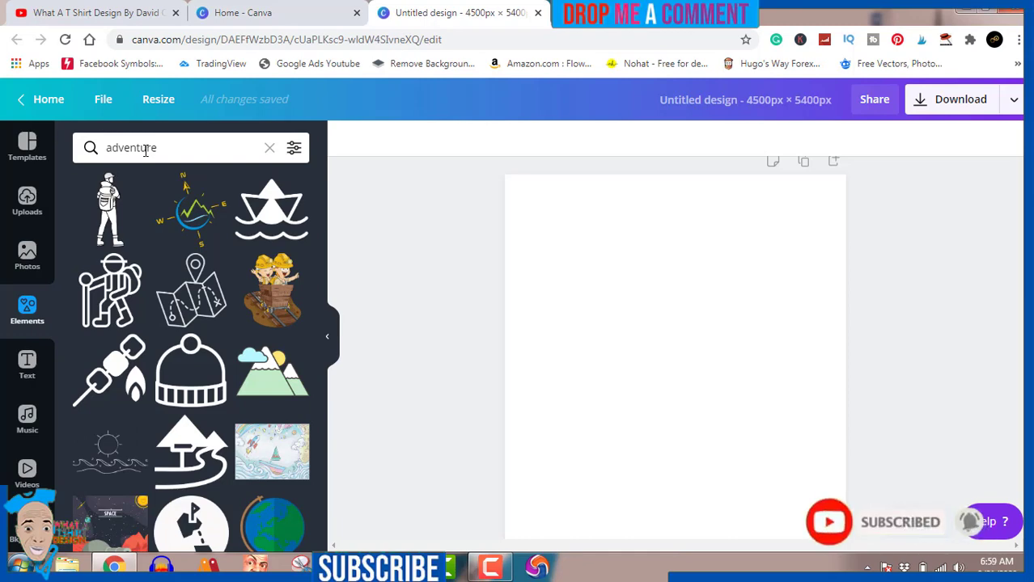
# - Add the Wanderlust bear-and-pine-trees graphic and enlarge it to about 60% of the page width around the middle of the page
pyautogui.moveTo(186, 212)
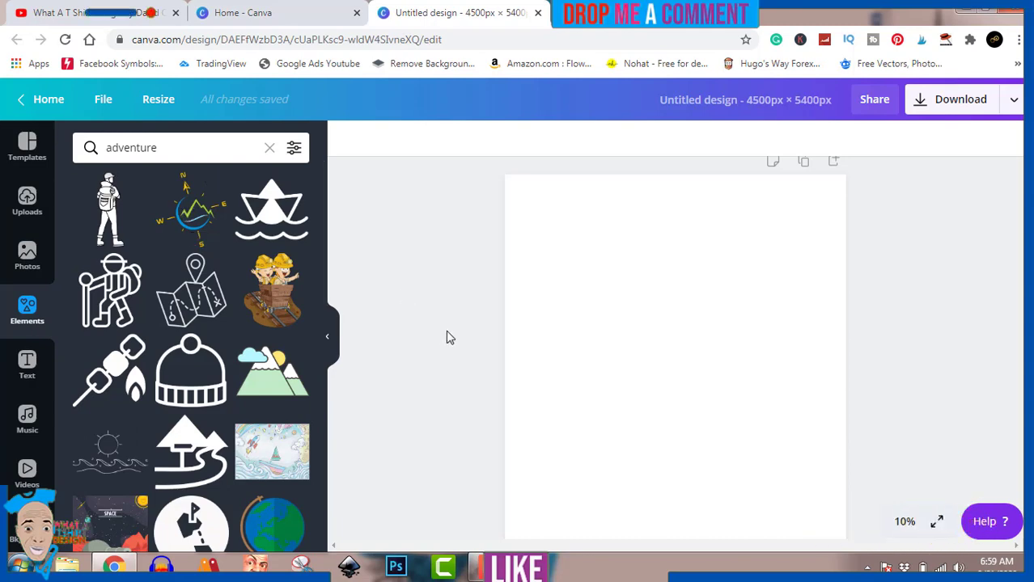
pyautogui.click(628, 323)
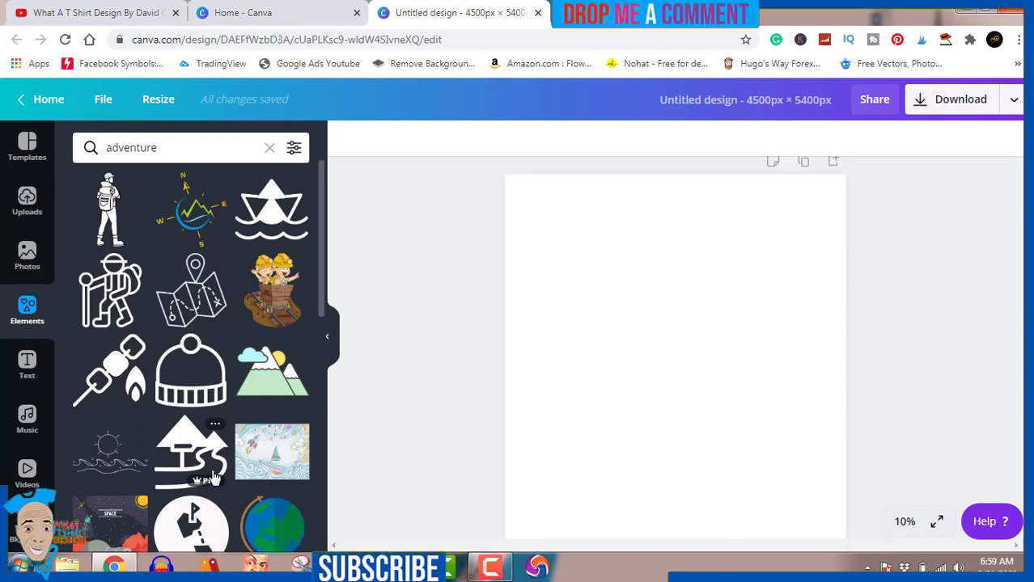
pyautogui.scroll(-5, 214, 450)
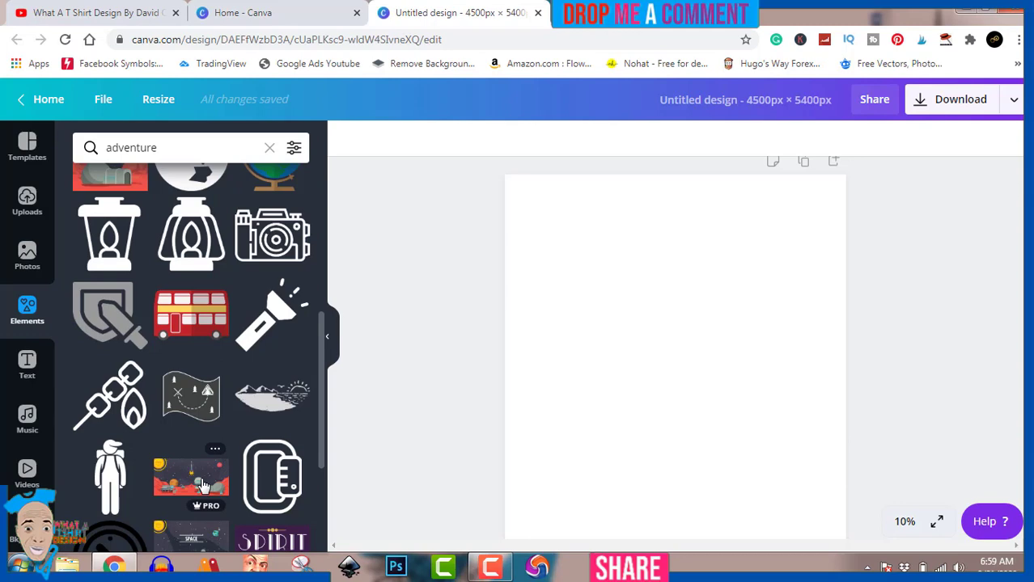
pyautogui.scroll(-3, 202, 483)
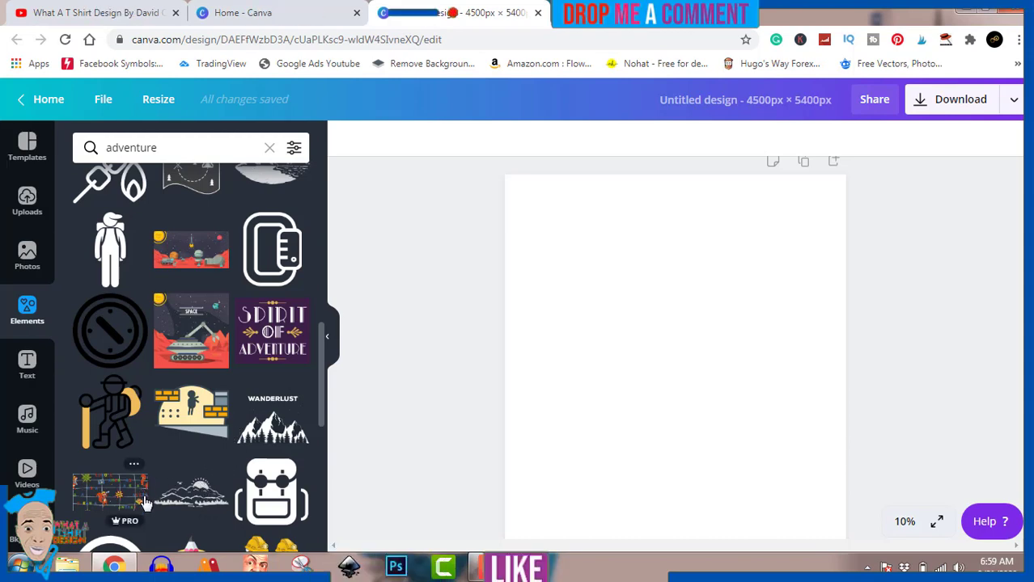
pyautogui.scroll(-1, 146, 502)
pyautogui.scroll(-3, 145, 502)
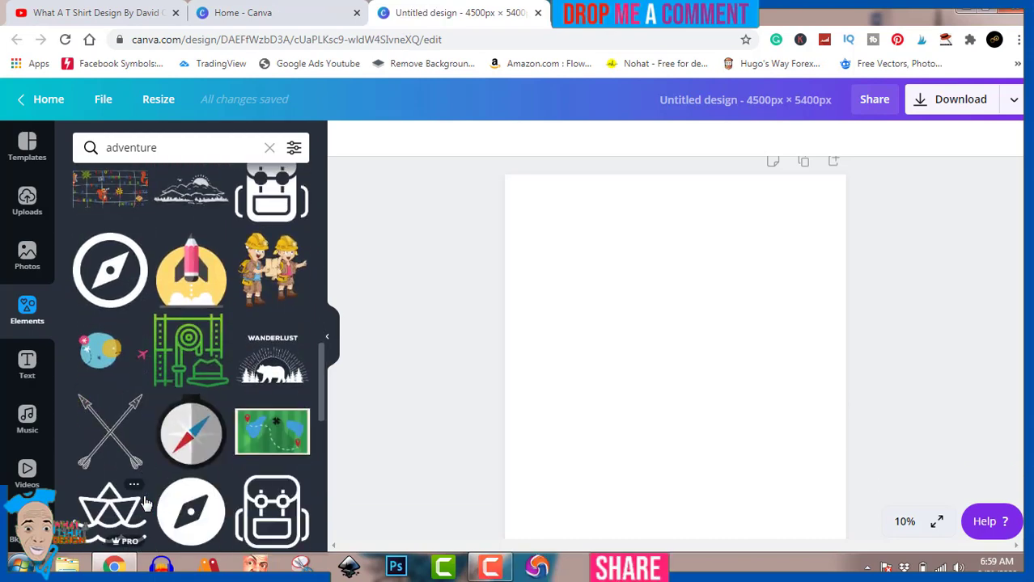
pyautogui.click(250, 371)
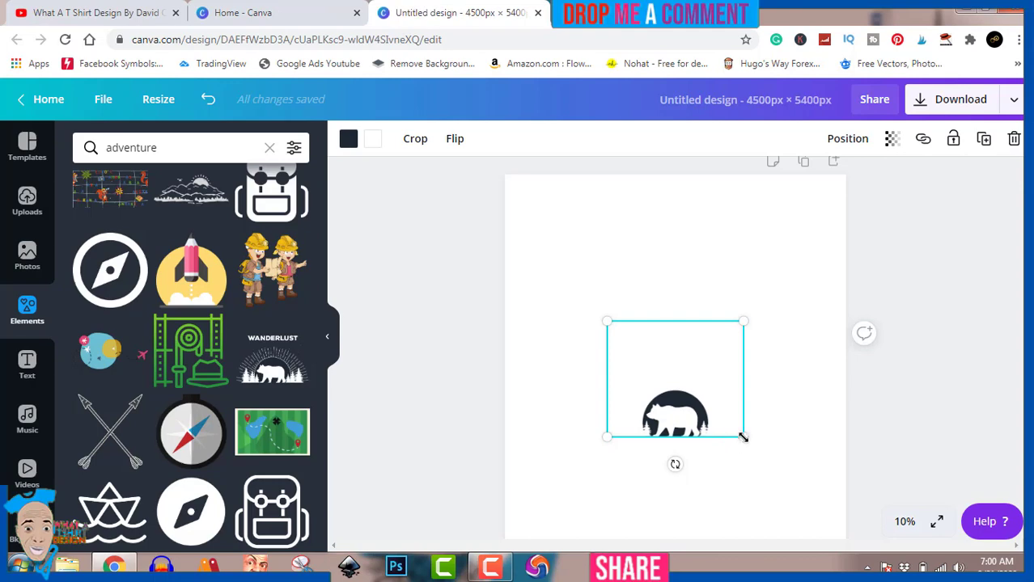
pyautogui.moveTo(743, 437); pyautogui.dragTo(817, 497)
pyautogui.moveTo(736, 476); pyautogui.dragTo(712, 413)
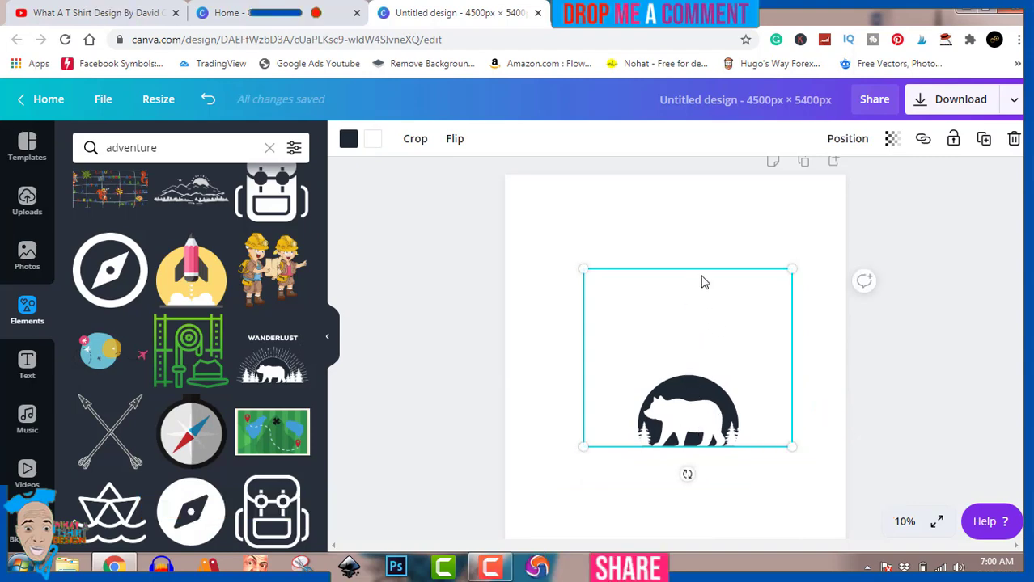
# - Set the page background to the dark navy document color taken from the bear graphic
pyautogui.click(615, 219)
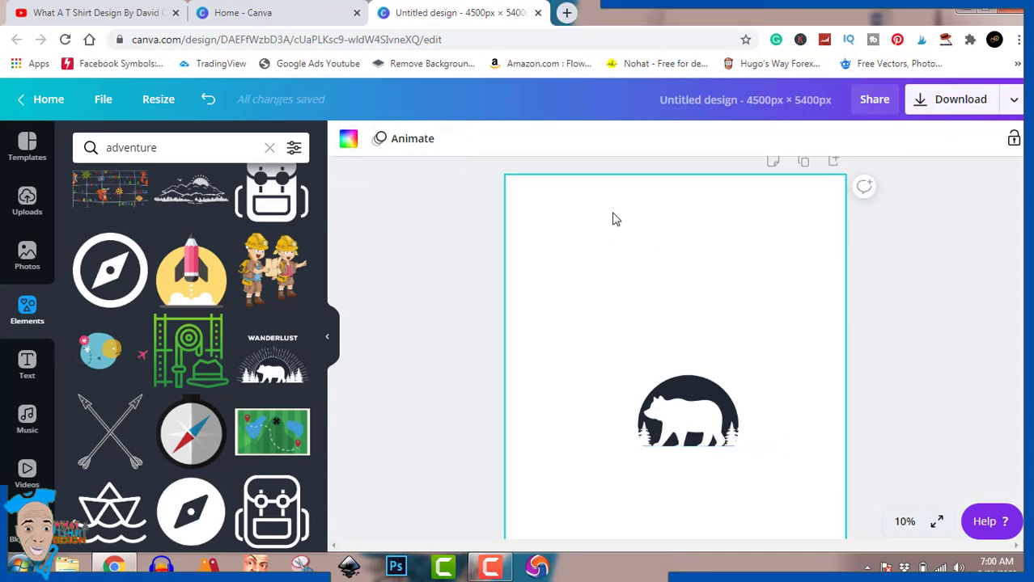
pyautogui.click(348, 138)
pyautogui.click(89, 301)
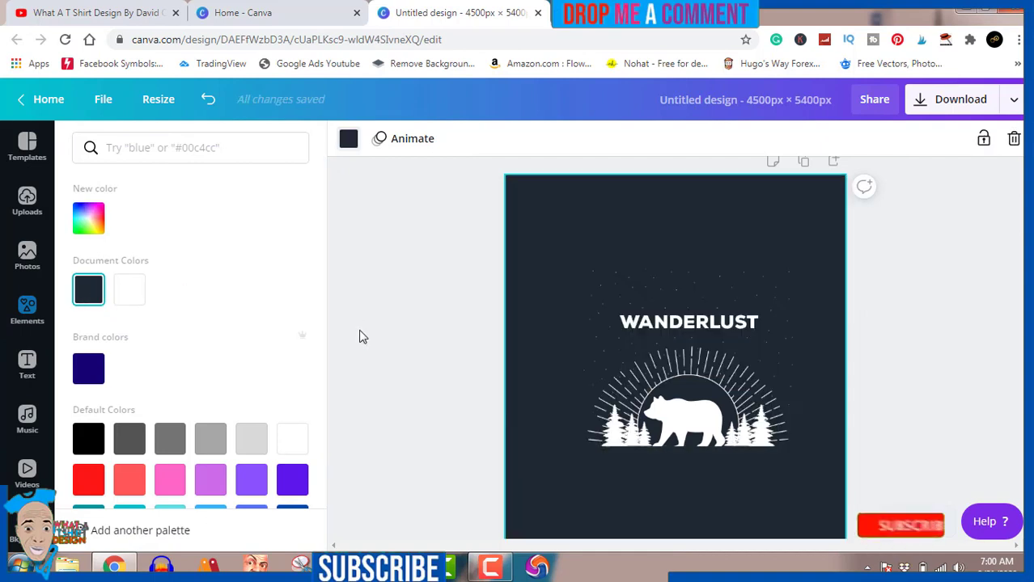
pyautogui.click(455, 302)
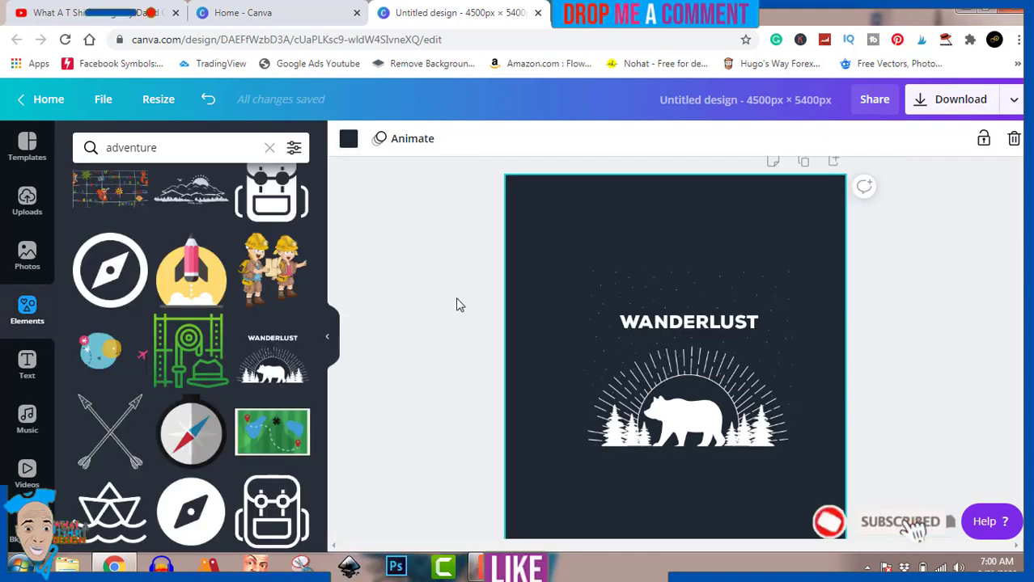
# - Move the Wanderlust bear graphic slightly down and center it horizontally on the page
pyautogui.doubleClick(664, 329)
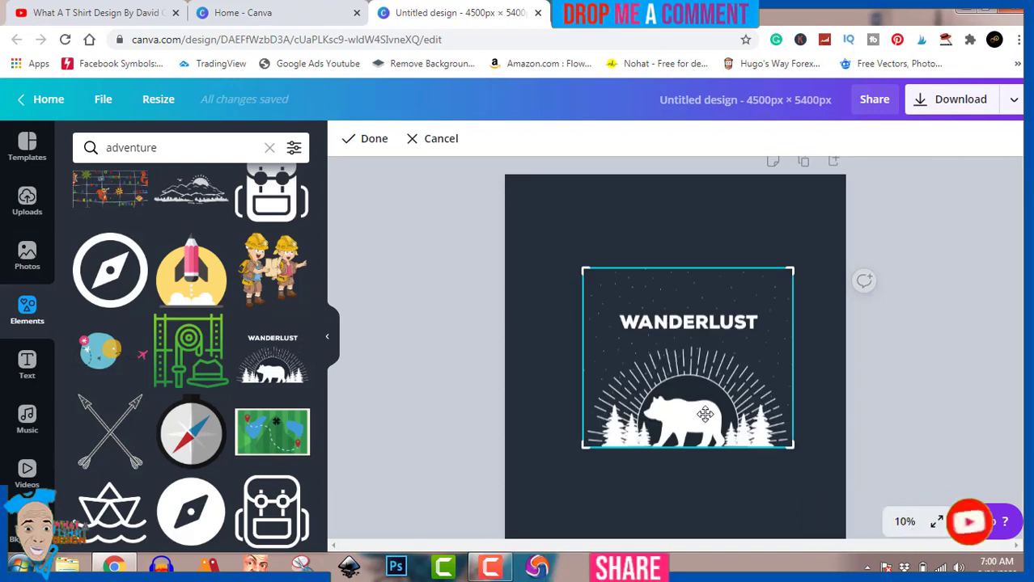
pyautogui.click(927, 381)
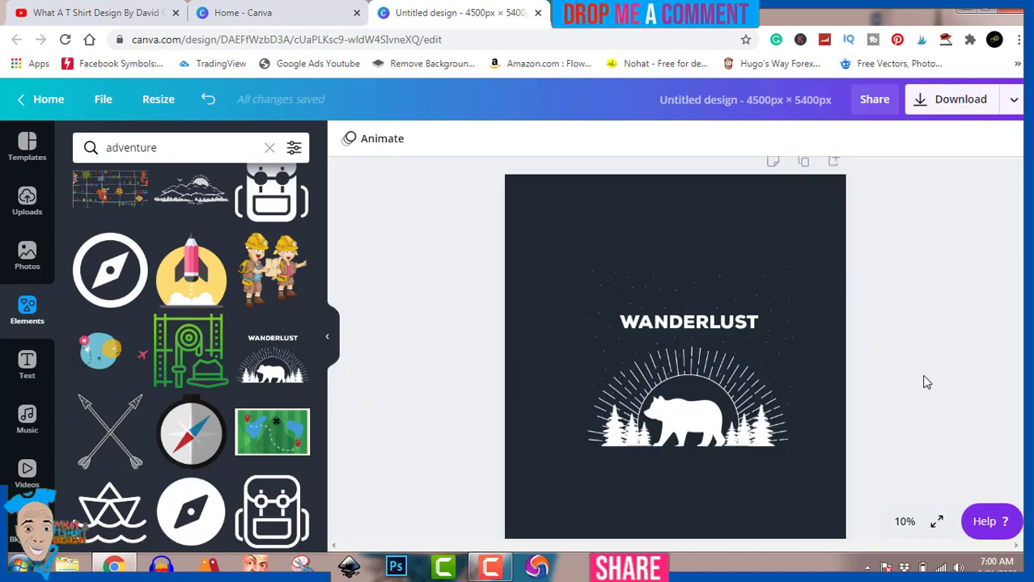
pyautogui.moveTo(749, 380); pyautogui.dragTo(732, 407)
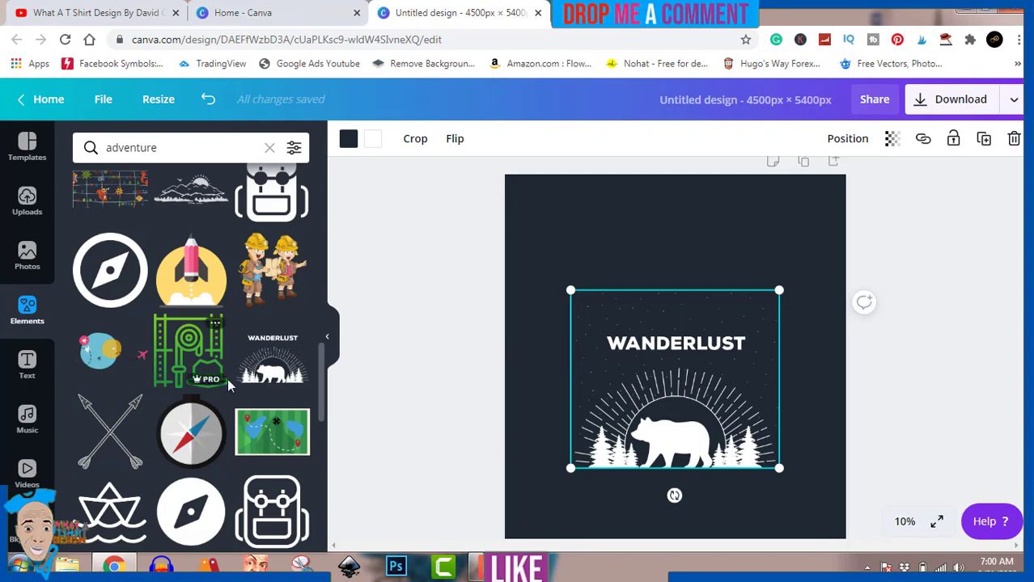
# - Add the colored compass graphic with the green mountain line and place it over the bear
pyautogui.scroll(10, 230, 363)
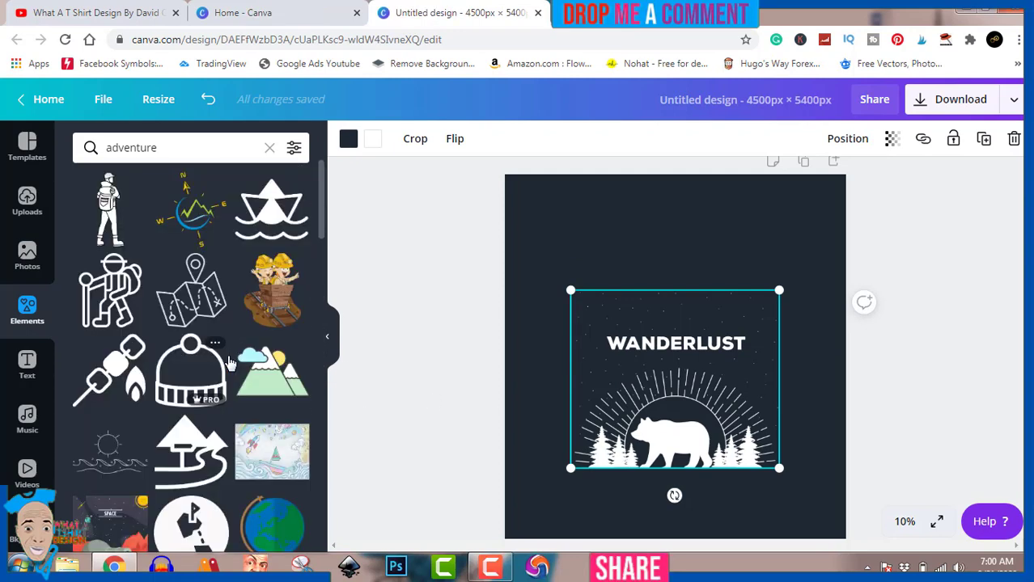
pyautogui.click(196, 214)
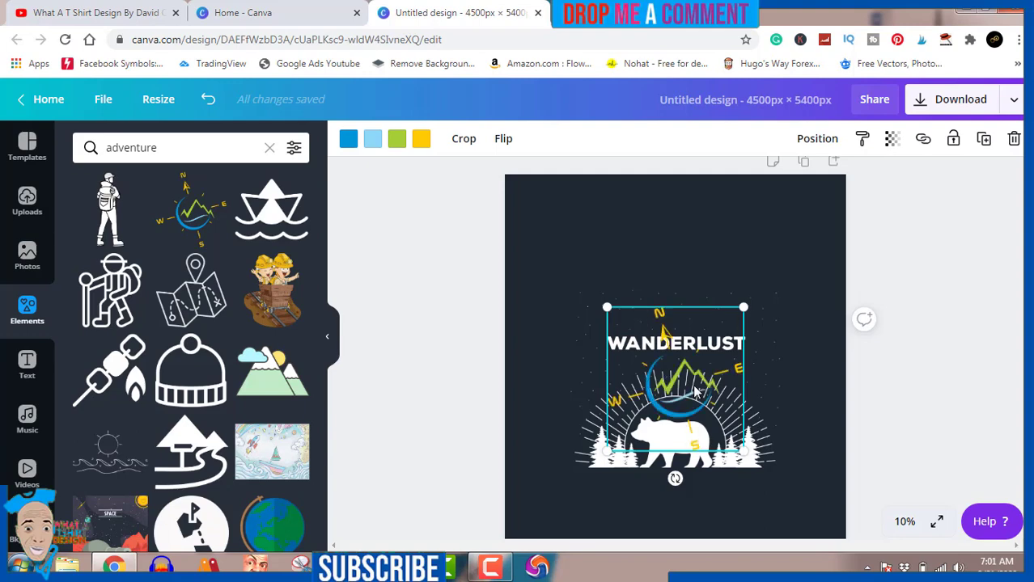
pyautogui.moveTo(697, 389); pyautogui.dragTo(689, 453)
pyautogui.click(935, 411)
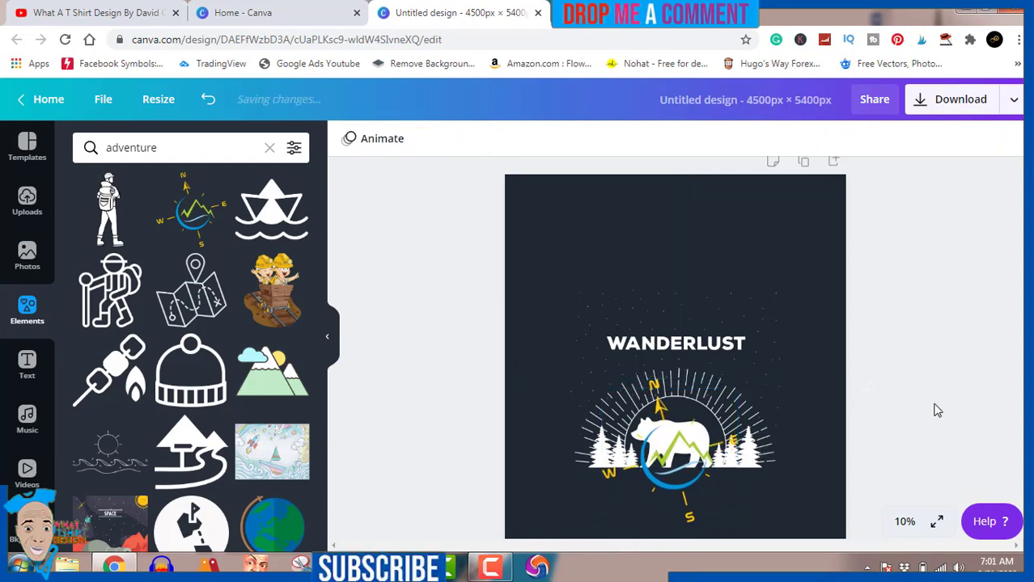
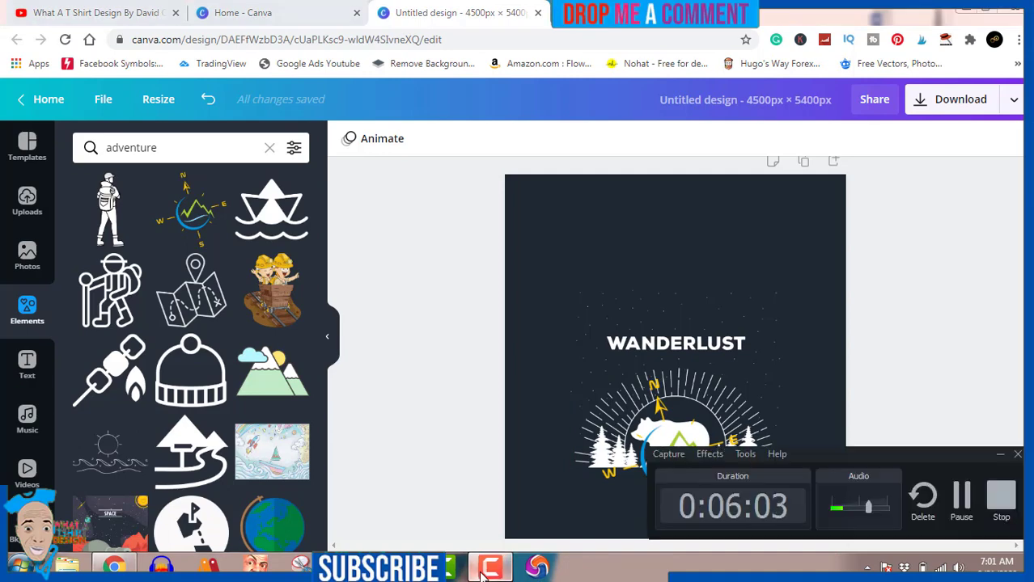
# - Look through the "adventure" graphics for further artwork that could suit the T-shirt design
pyautogui.click(485, 570)
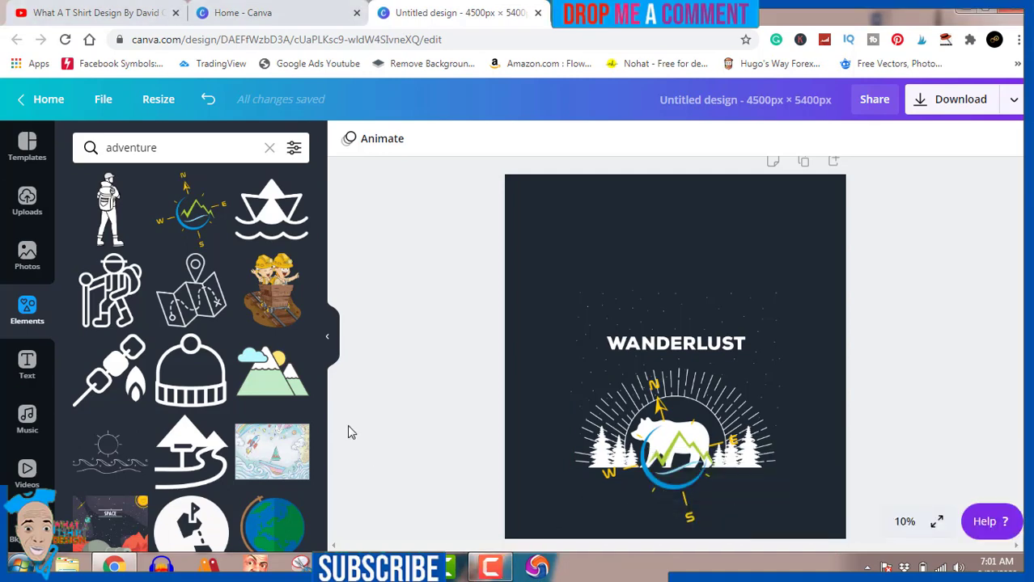
pyautogui.scroll(-3, 257, 372)
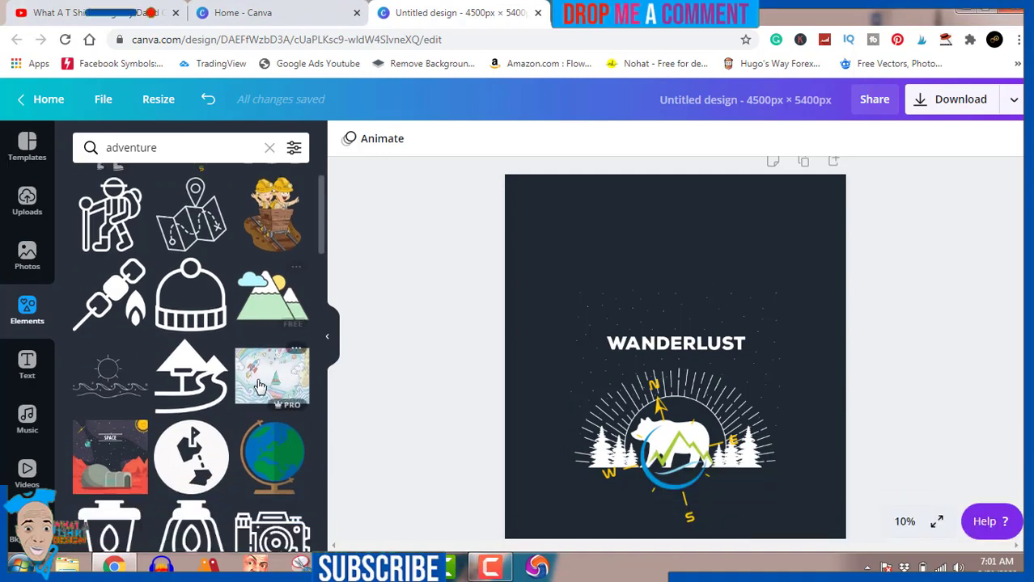
pyautogui.scroll(-3, 258, 388)
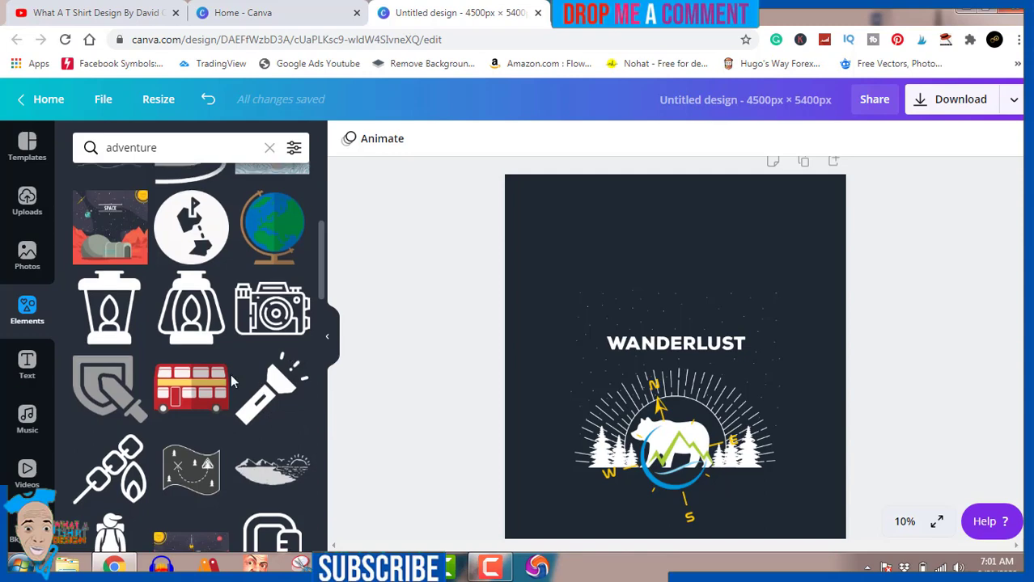
pyautogui.scroll(-3, 231, 381)
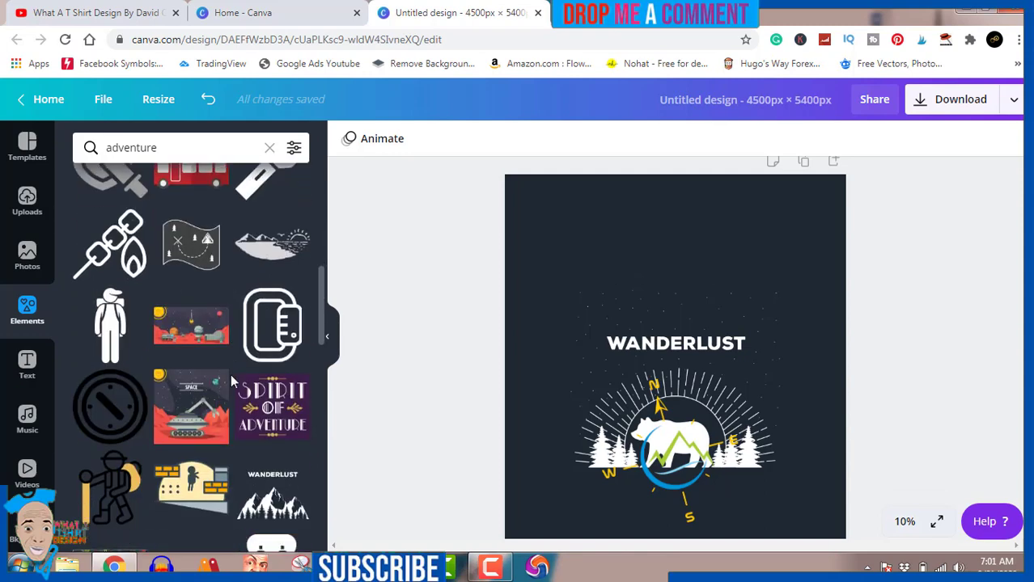
pyautogui.scroll(-3, 230, 380)
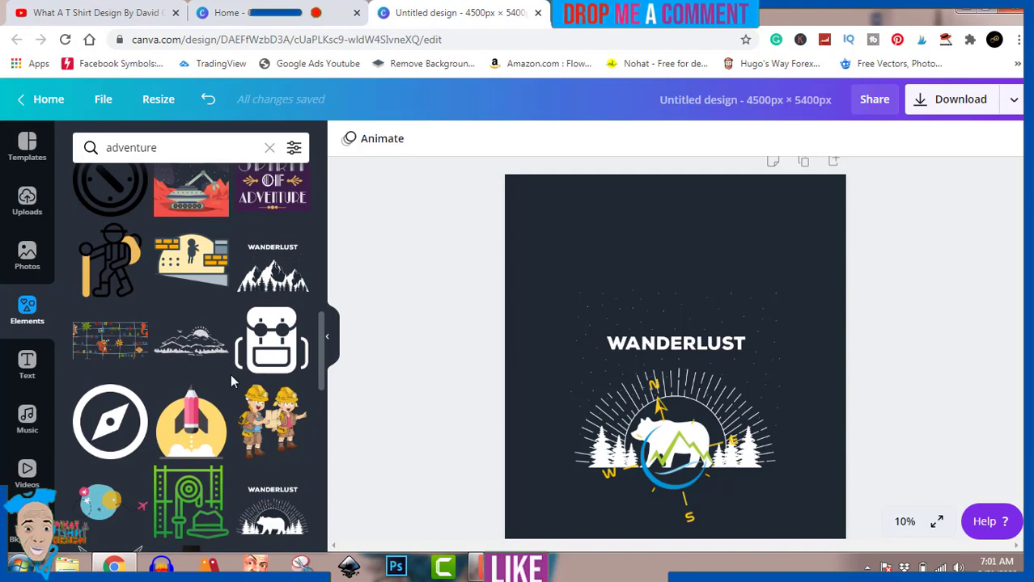
pyautogui.scroll(-3, 230, 374)
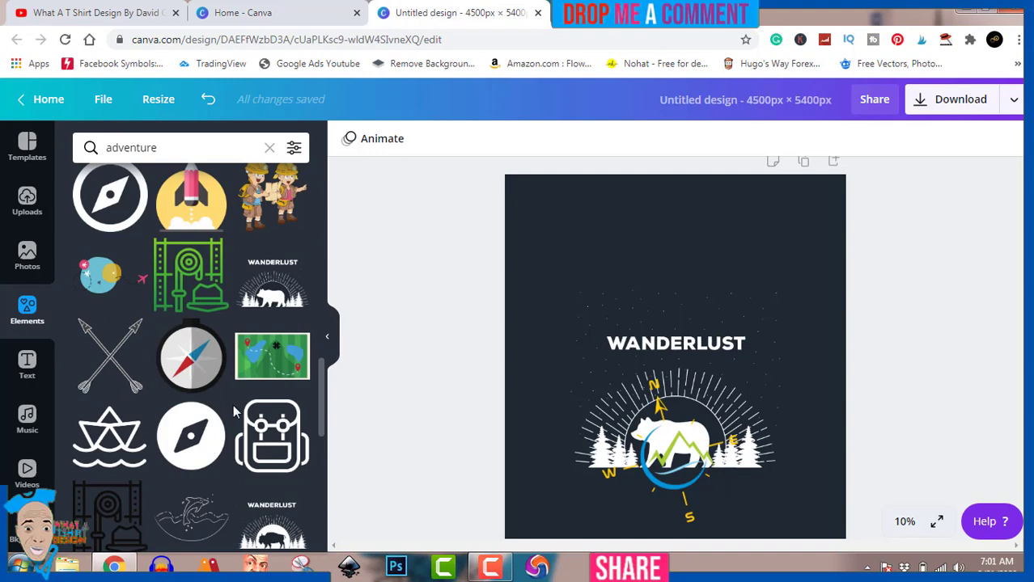
pyautogui.scroll(-2, 233, 411)
pyautogui.scroll(-4, 233, 411)
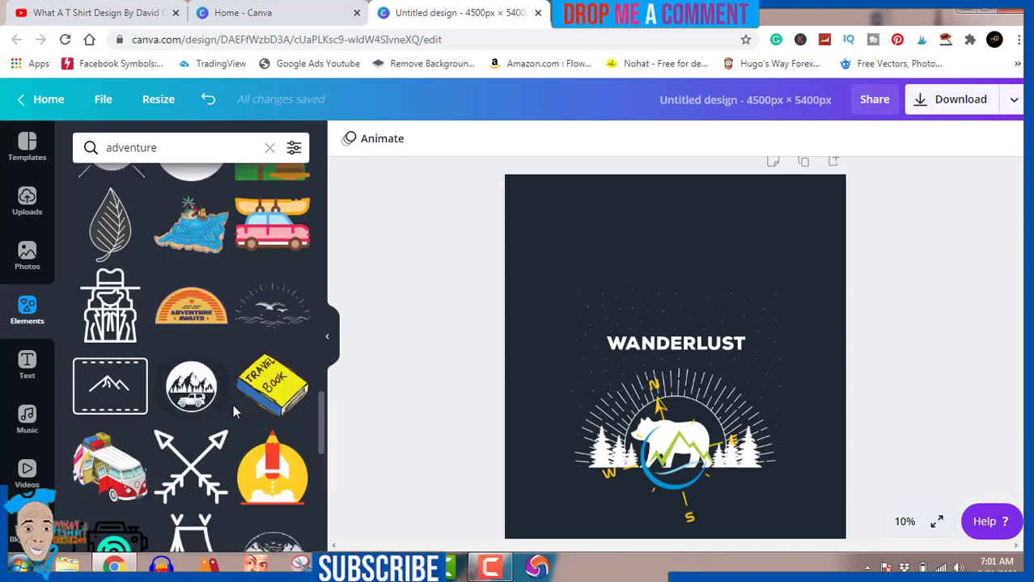
pyautogui.scroll(-2, 233, 413)
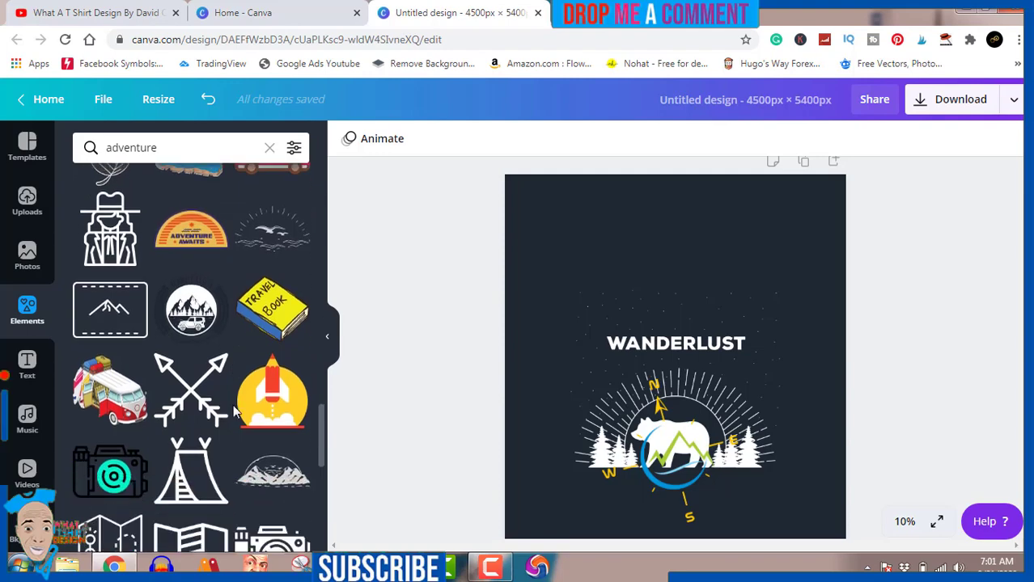
pyautogui.scroll(-2, 233, 411)
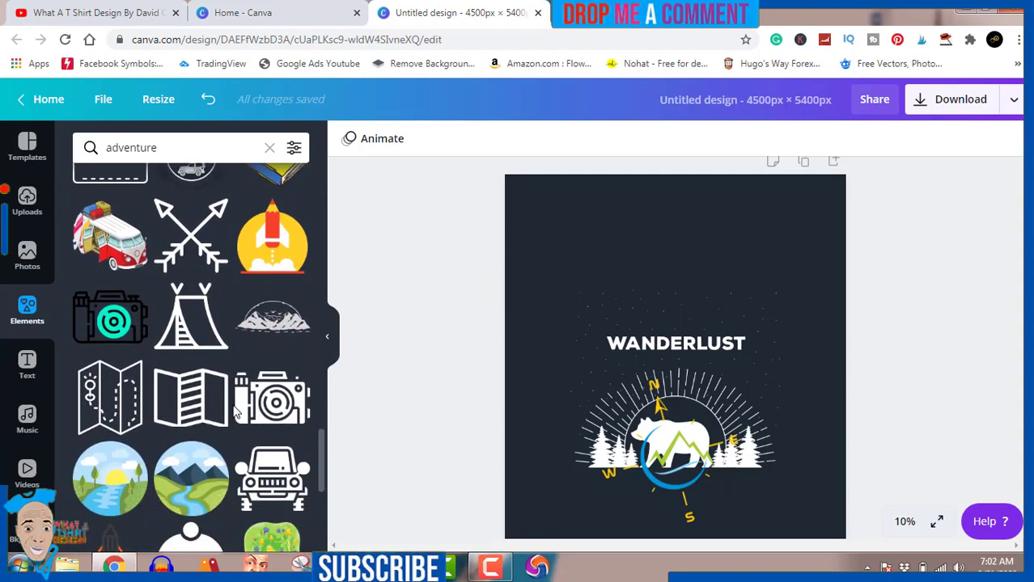
pyautogui.scroll(-1, 233, 411)
pyautogui.scroll(-1, 233, 411)
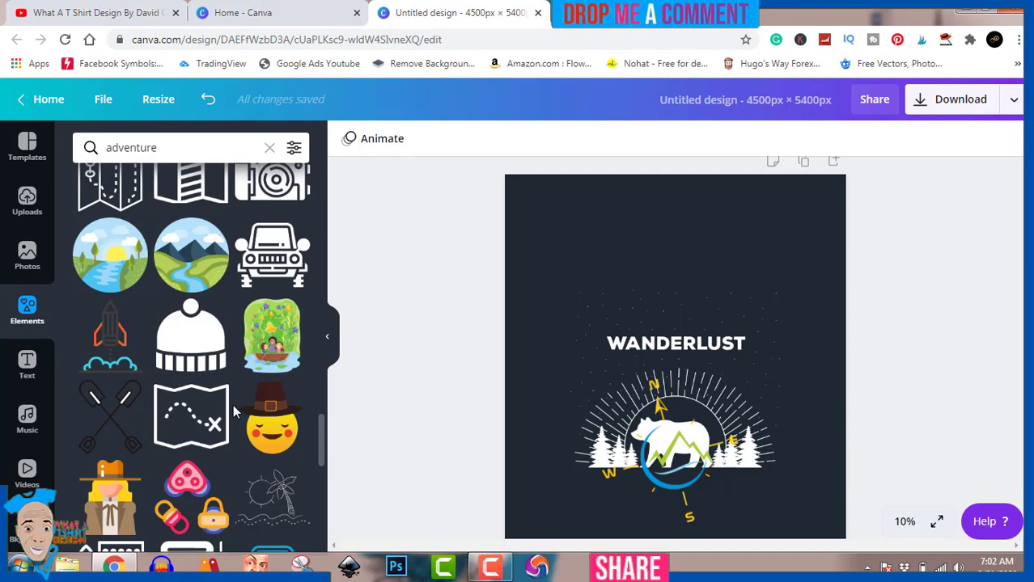
pyautogui.scroll(-6, 233, 404)
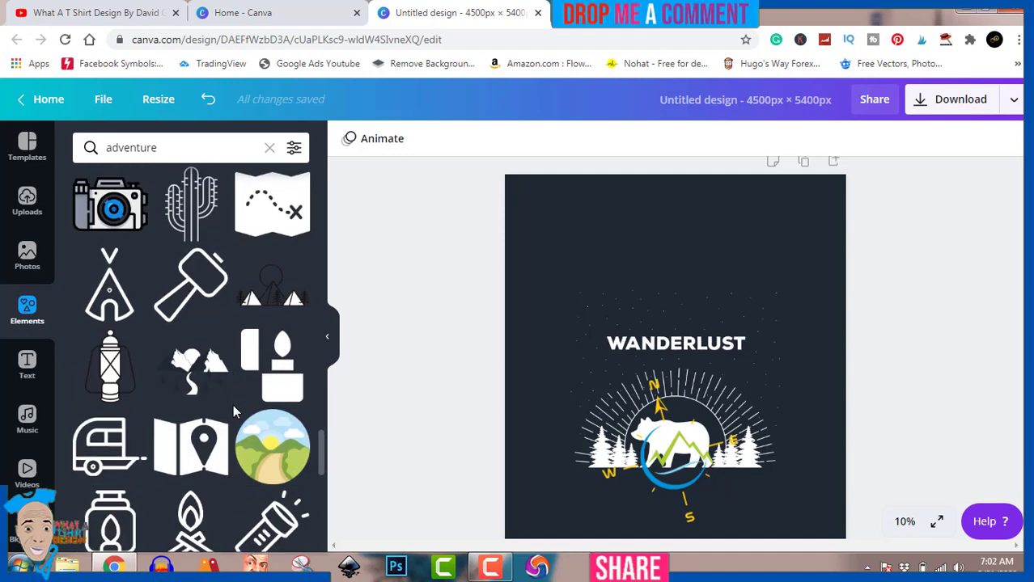
pyautogui.scroll(-5, 233, 411)
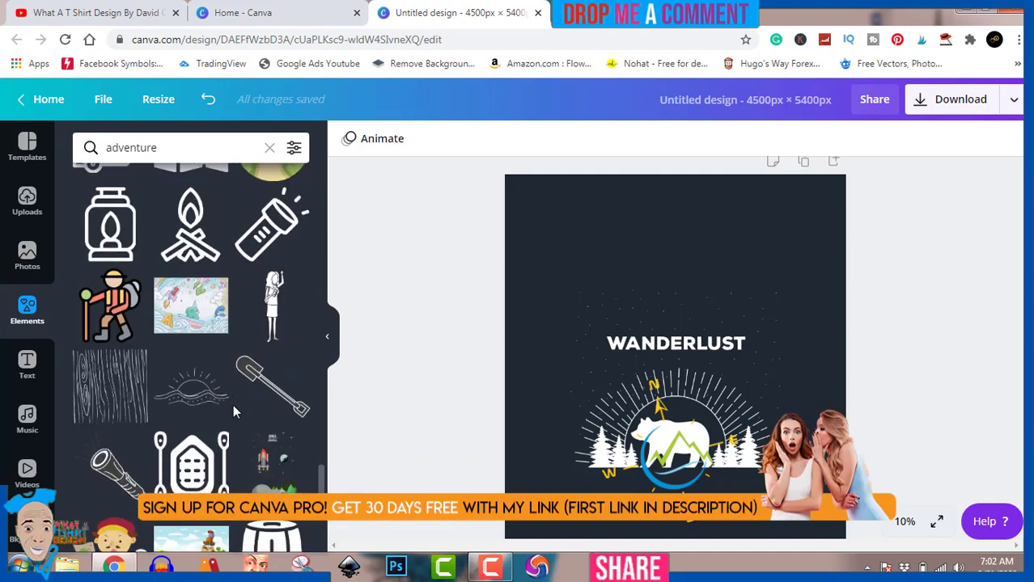
pyautogui.scroll(2, 233, 411)
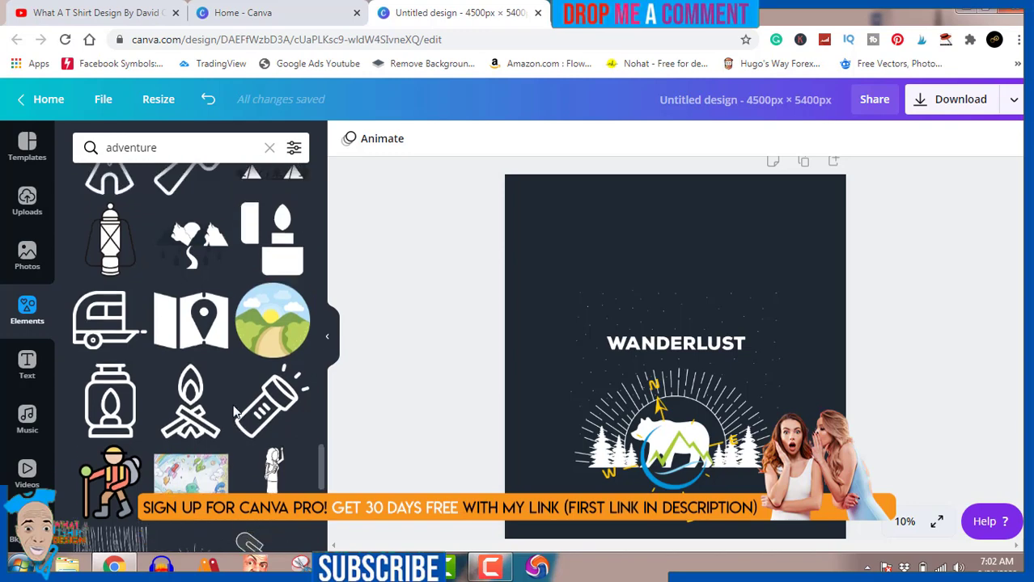
pyautogui.scroll(-3, 233, 408)
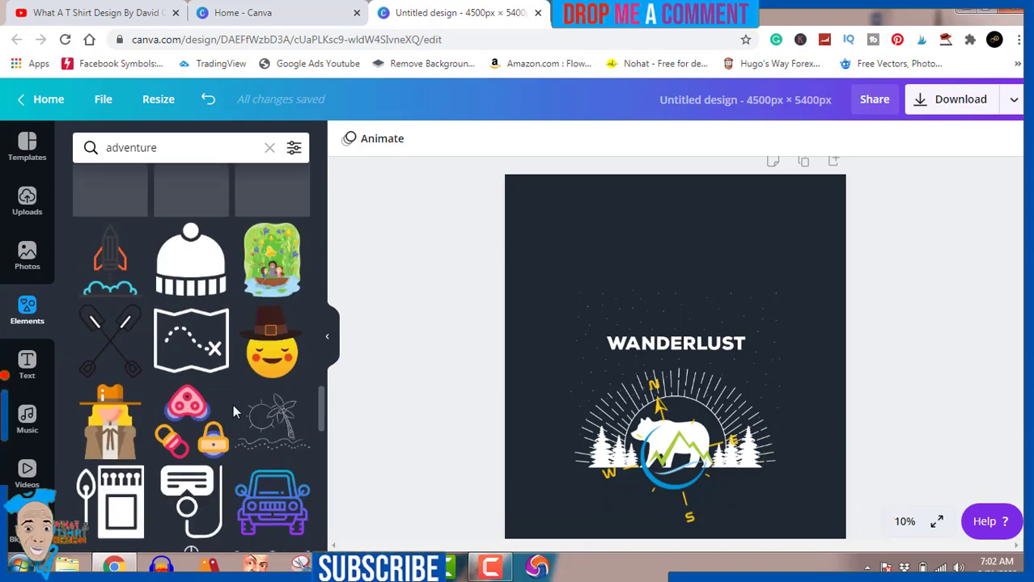
# - Search the photo library for "adventure"
pyautogui.click(27, 258)
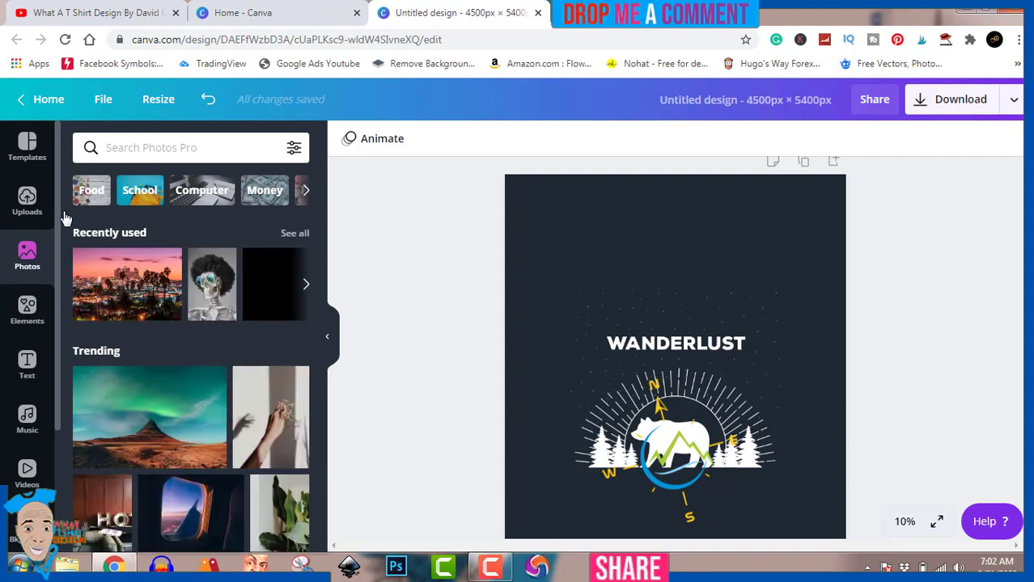
pyautogui.click(167, 144)
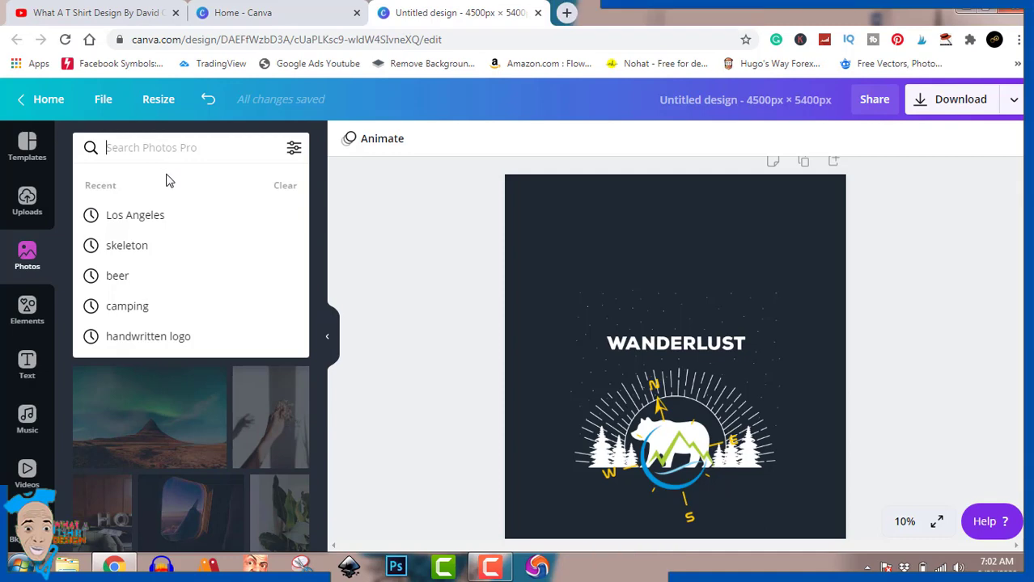
pyautogui.write('adv')
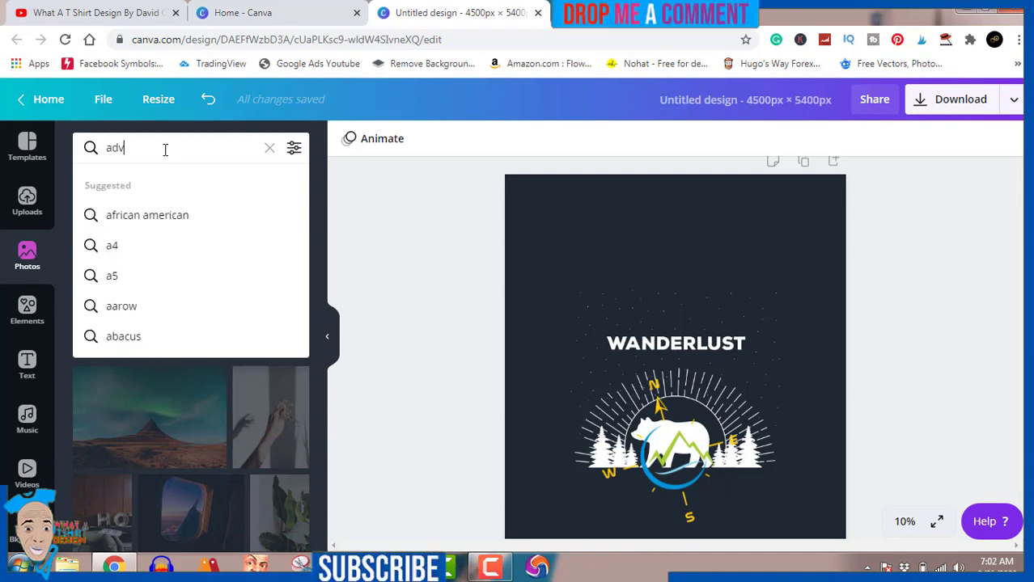
pyautogui.write('enture')
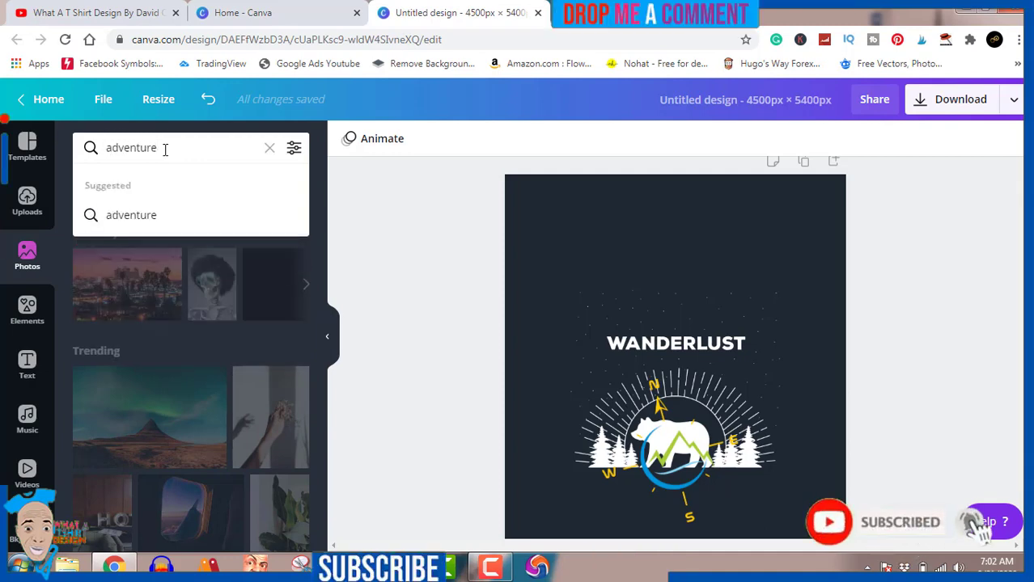
pyautogui.press('Return')
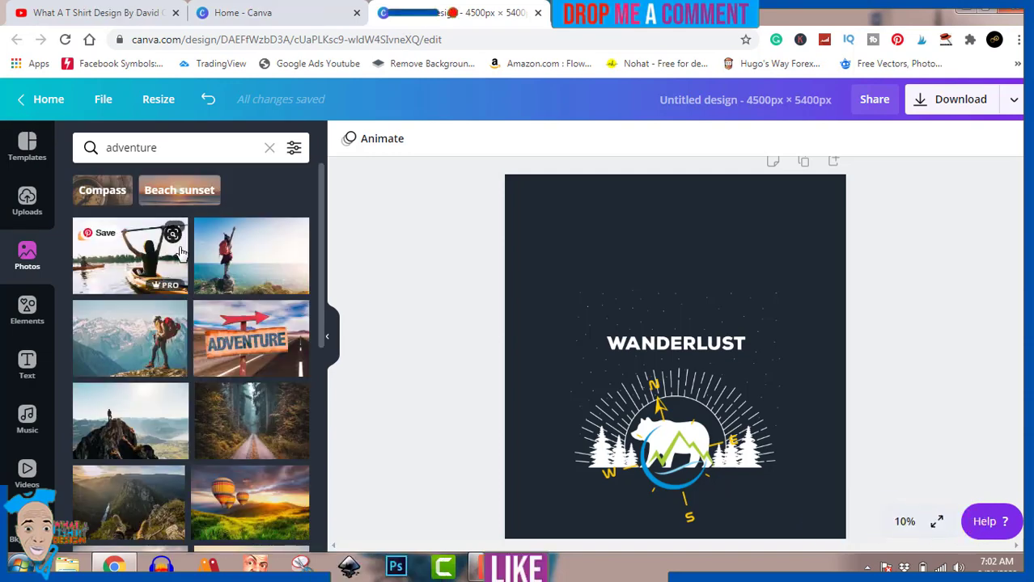
# - Look through the adventure photos for pictures usable in the T-shirt design
pyautogui.moveTo(177, 286)
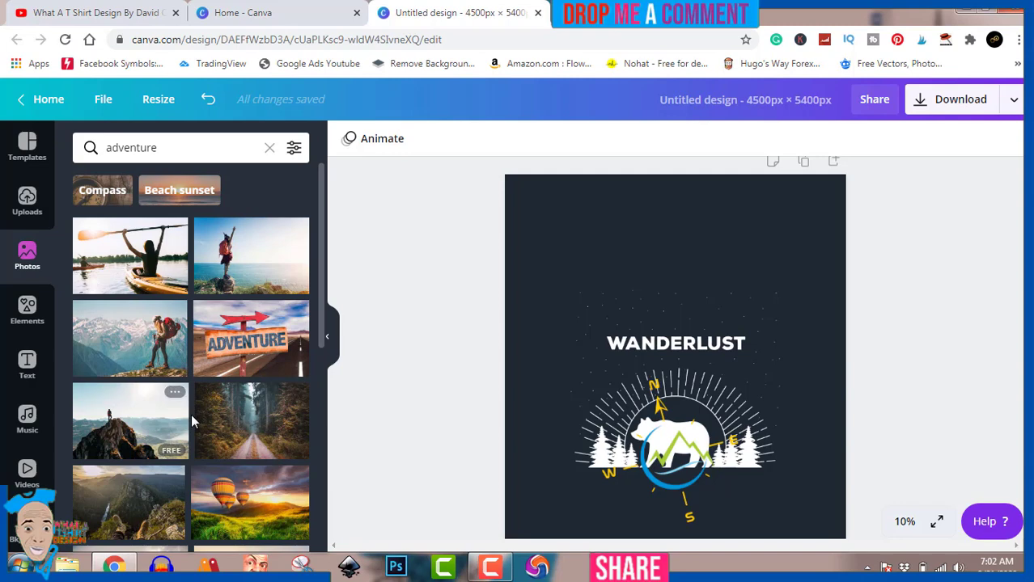
pyautogui.scroll(-2, 190, 414)
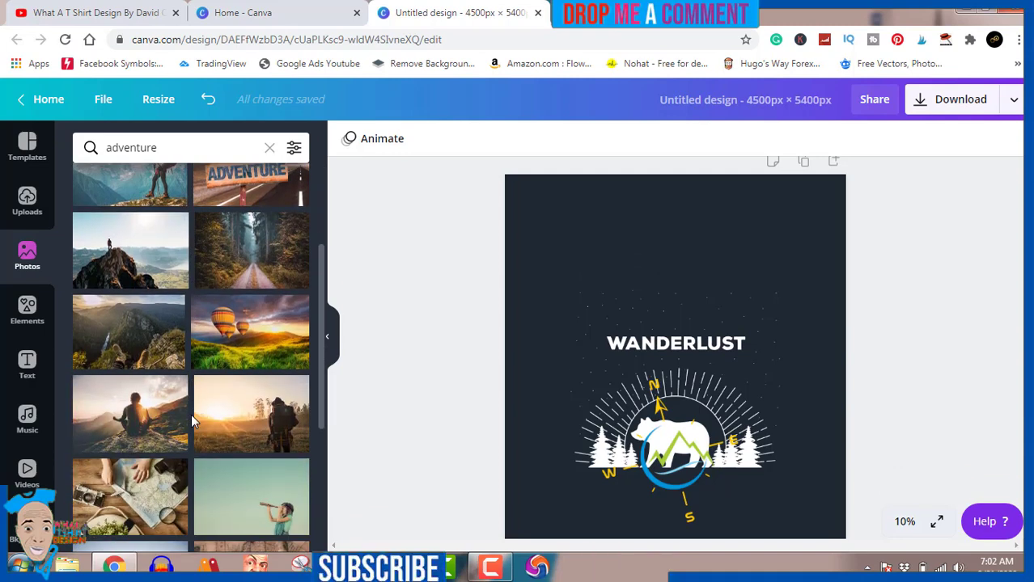
pyautogui.scroll(-4, 191, 414)
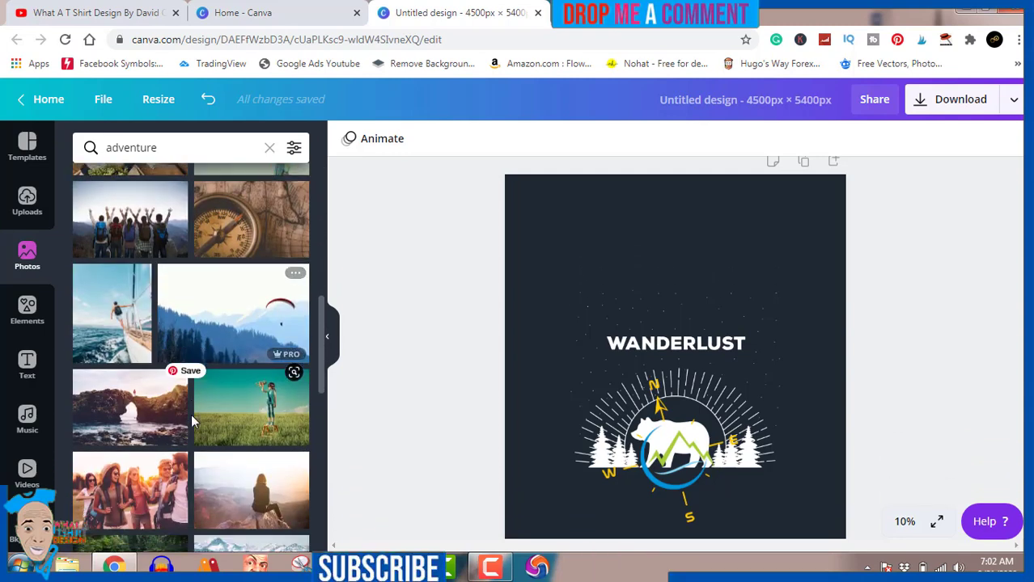
pyautogui.scroll(-3, 191, 415)
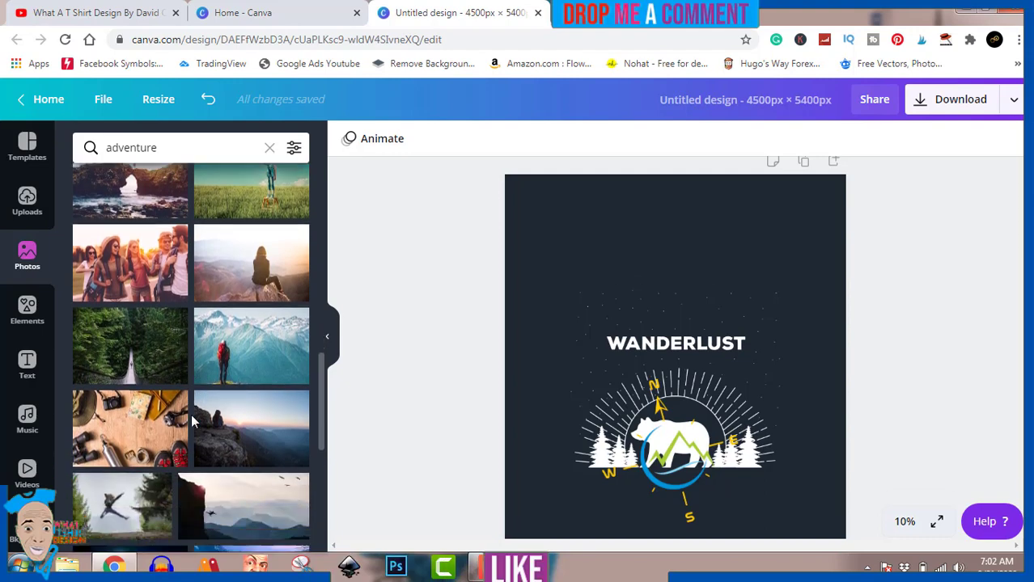
pyautogui.scroll(-2, 192, 420)
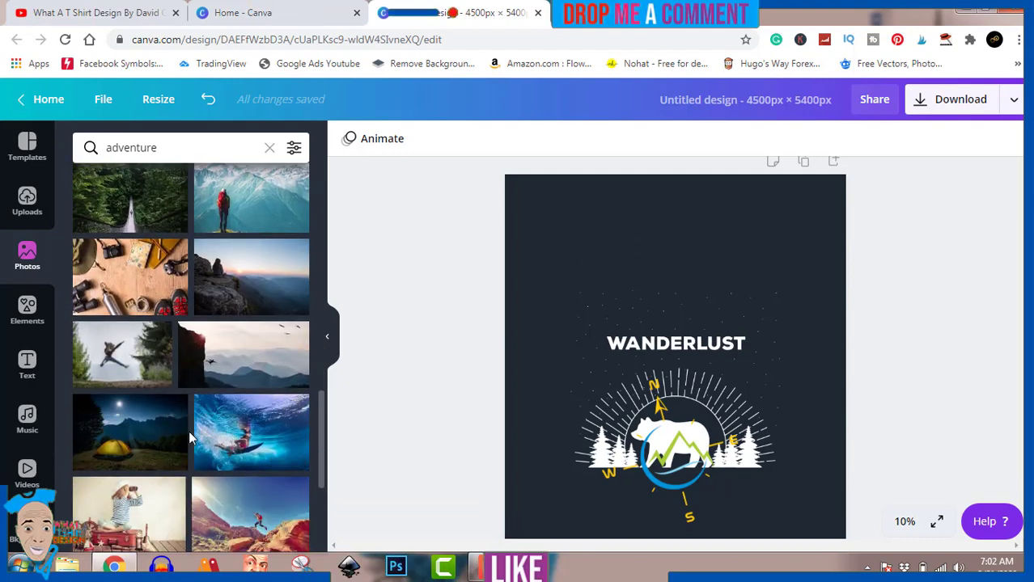
pyautogui.scroll(-2, 188, 430)
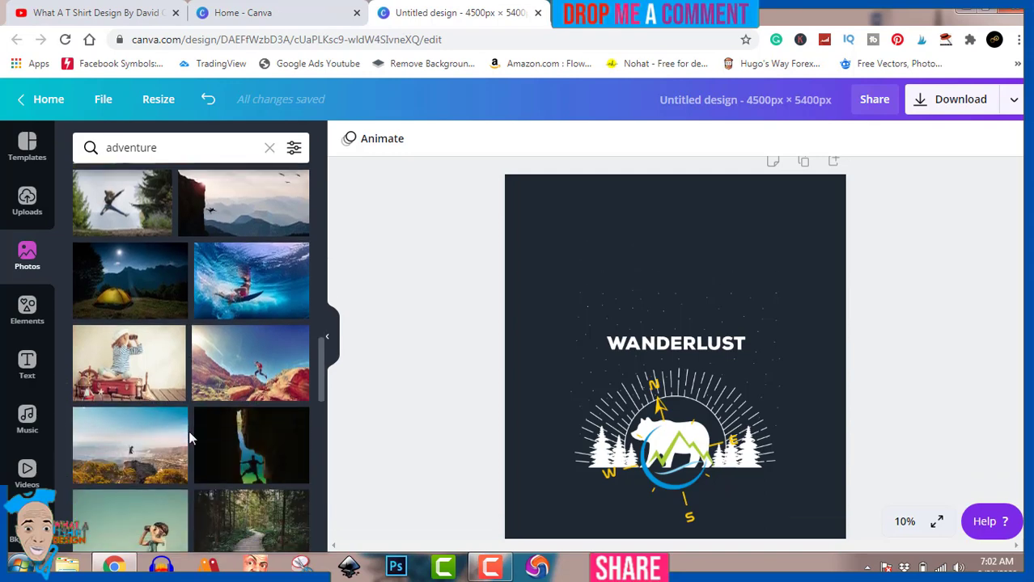
pyautogui.scroll(-3, 189, 431)
pyautogui.scroll(-1, 189, 437)
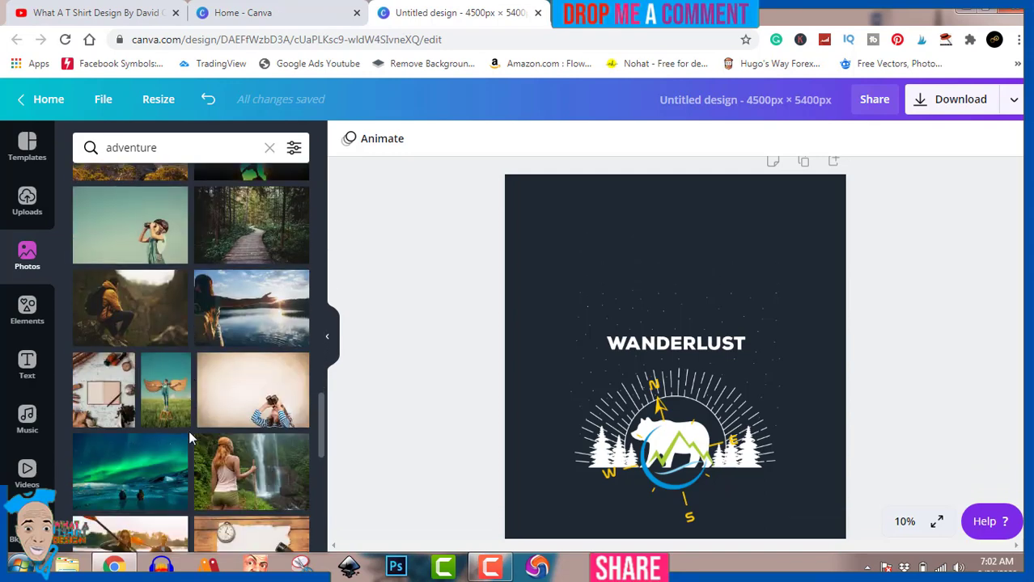
pyautogui.scroll(-2, 188, 437)
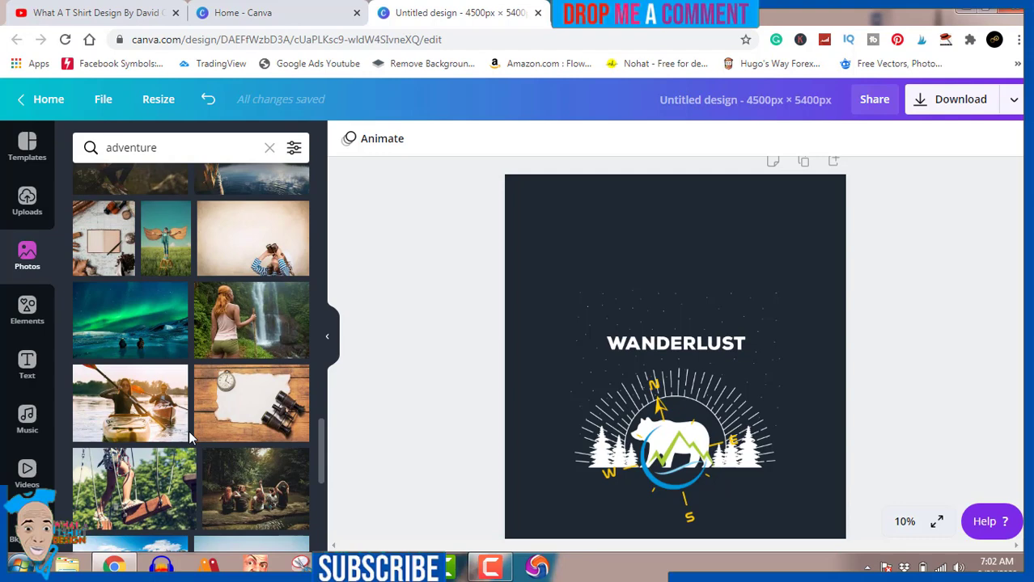
pyautogui.scroll(-1, 188, 436)
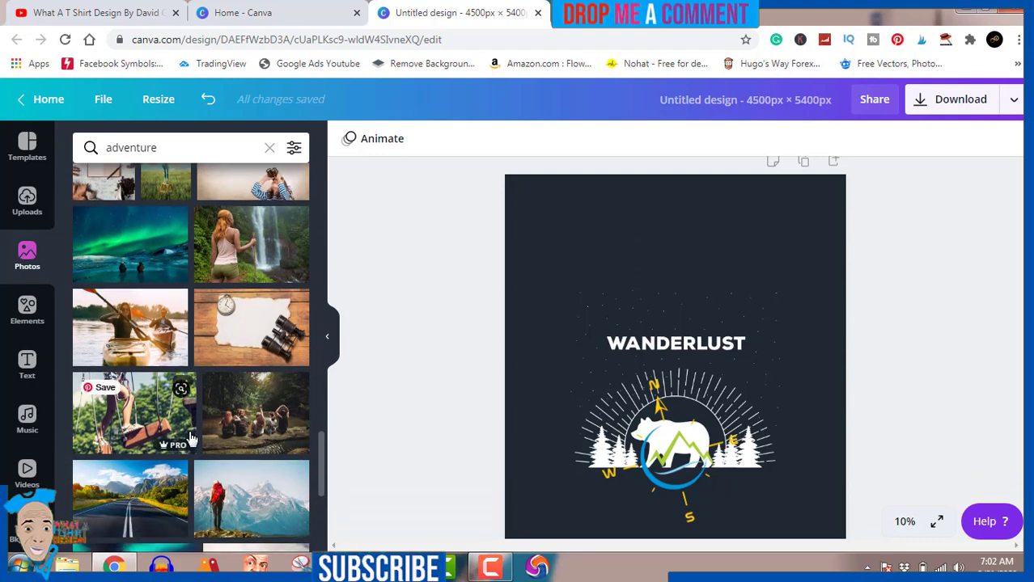
pyautogui.scroll(-3, 189, 433)
pyautogui.scroll(-3, 190, 437)
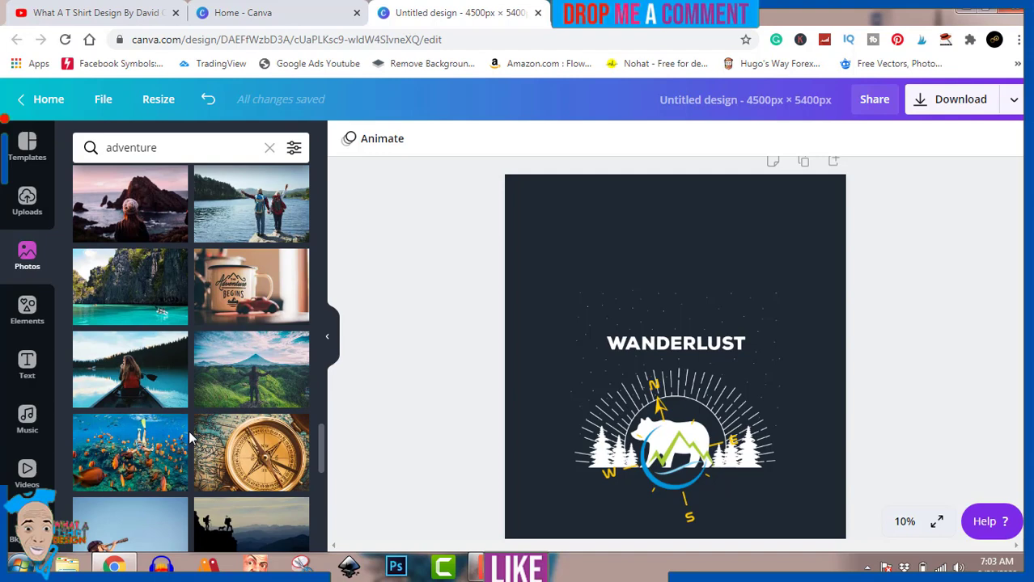
pyautogui.scroll(-2, 190, 438)
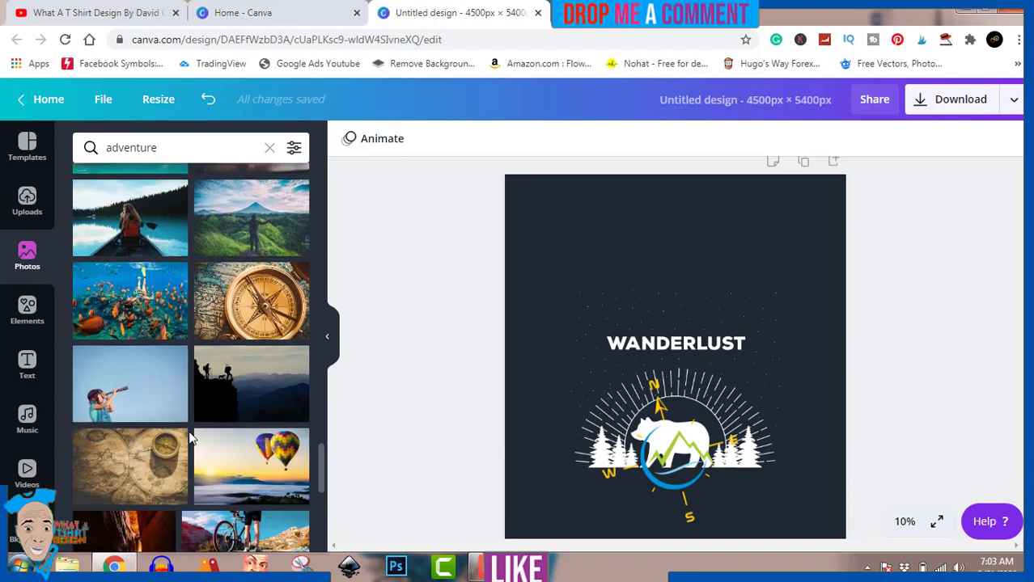
pyautogui.scroll(-2, 189, 438)
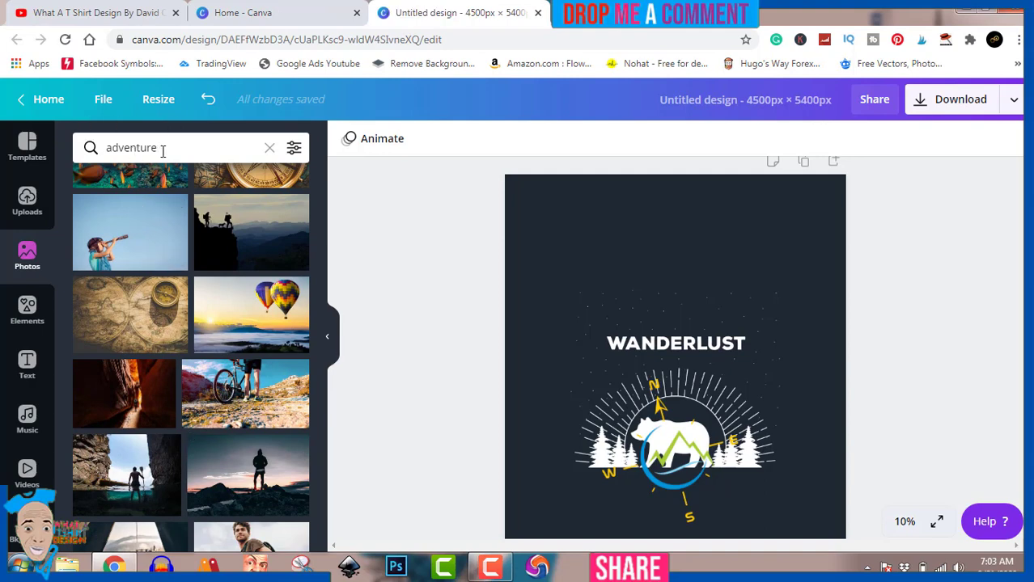
# - Search the photo library for "bali" and look through the travel pictures
pyautogui.moveTo(164, 150); pyautogui.dragTo(113, 149)
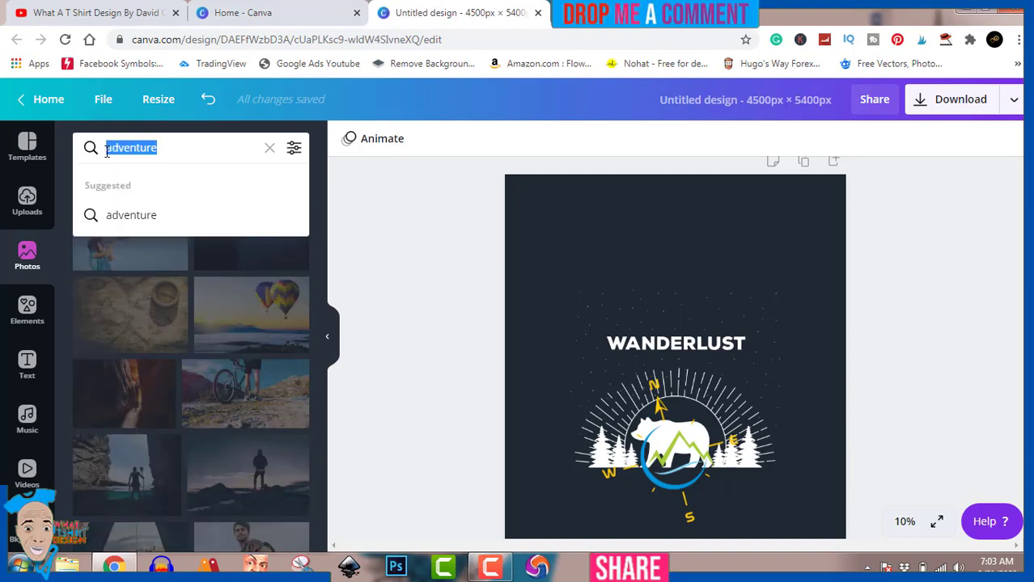
pyautogui.write('bali')
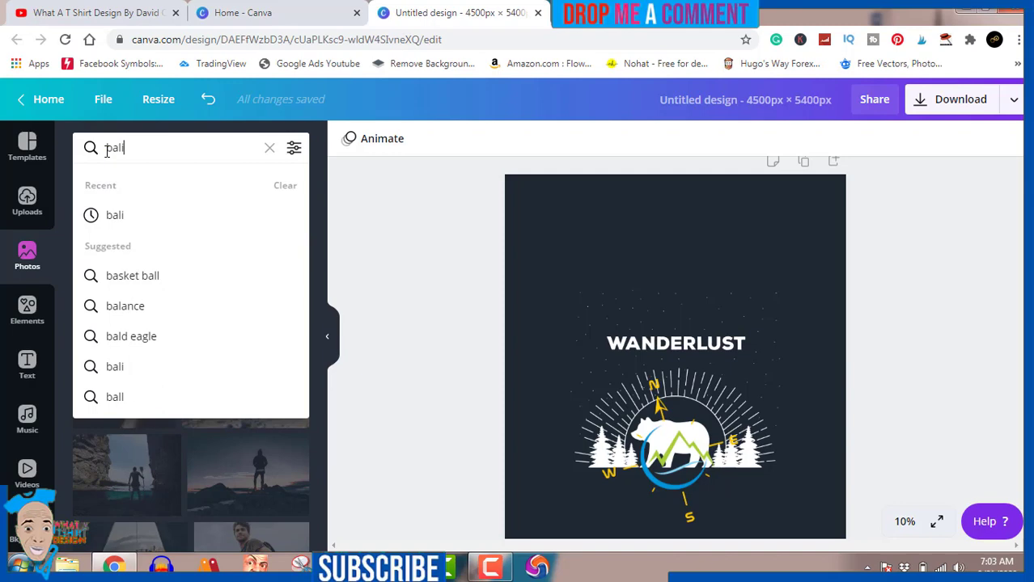
pyautogui.press('Return')
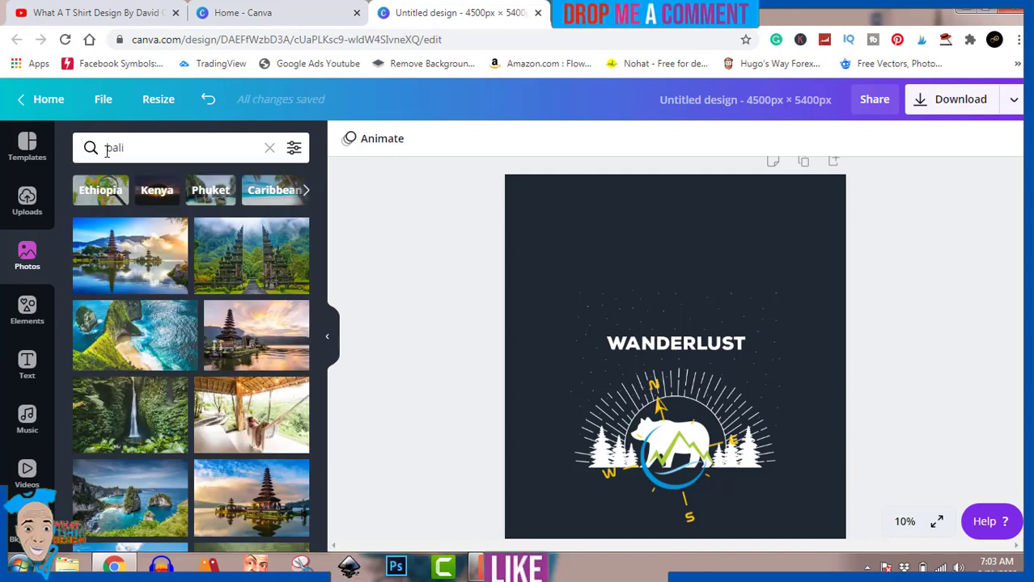
pyautogui.scroll(-5, 167, 363)
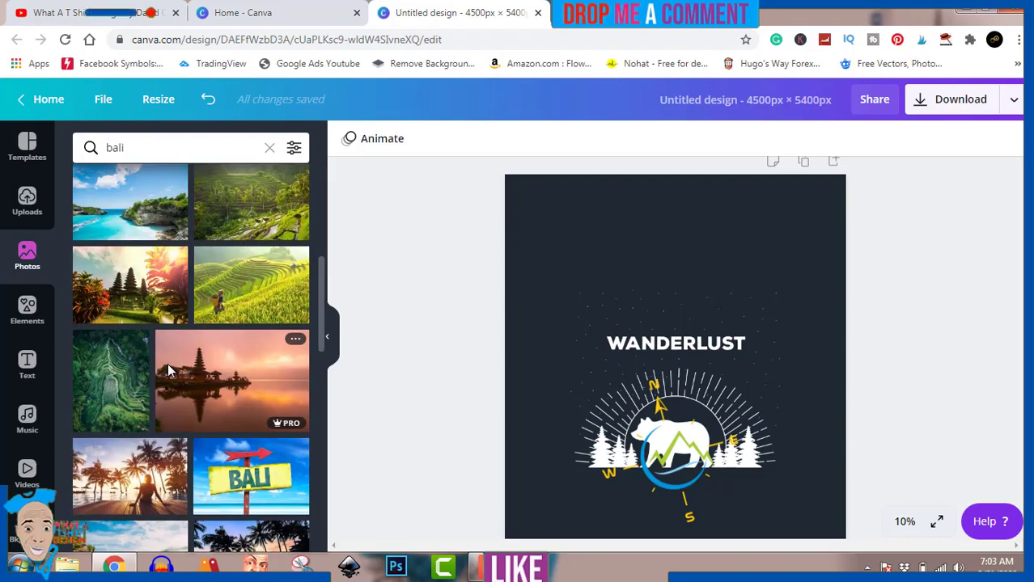
pyautogui.scroll(-4, 167, 363)
pyautogui.scroll(-5, 169, 371)
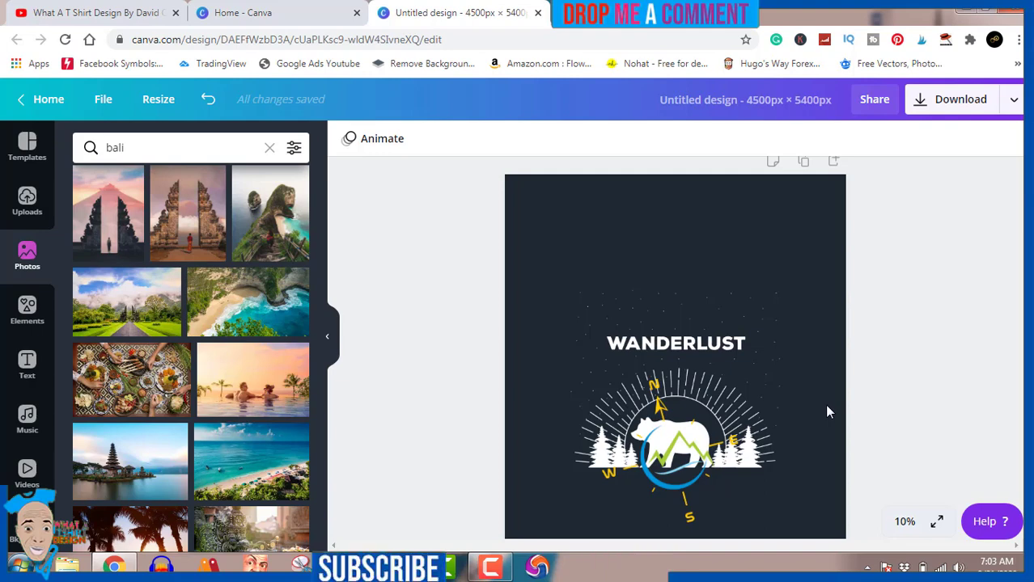
# - Download the design as a PNG at 1x size with a transparent background and view the downloaded image in Windows Photo Viewer
pyautogui.click(958, 104)
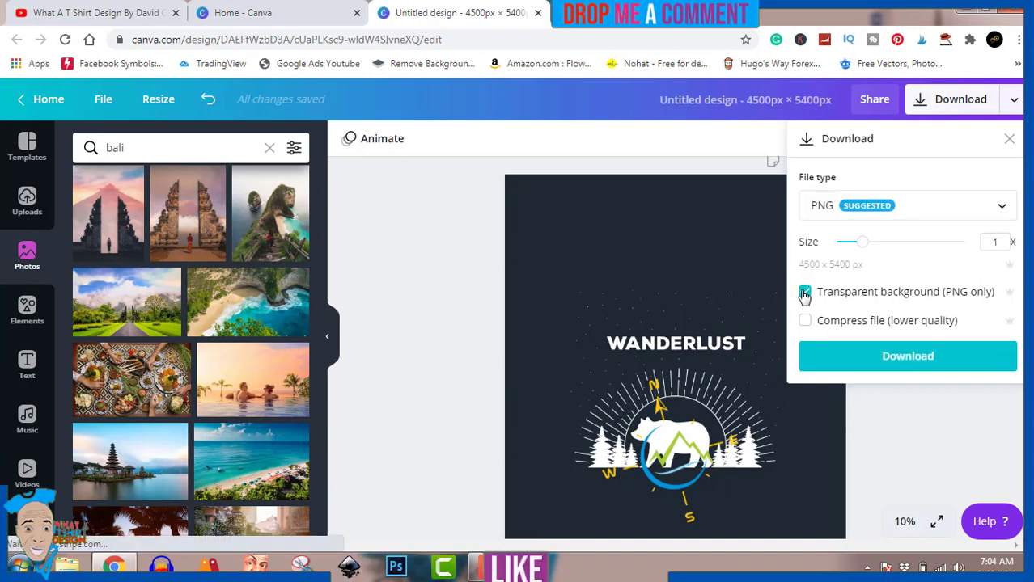
pyautogui.click(863, 357)
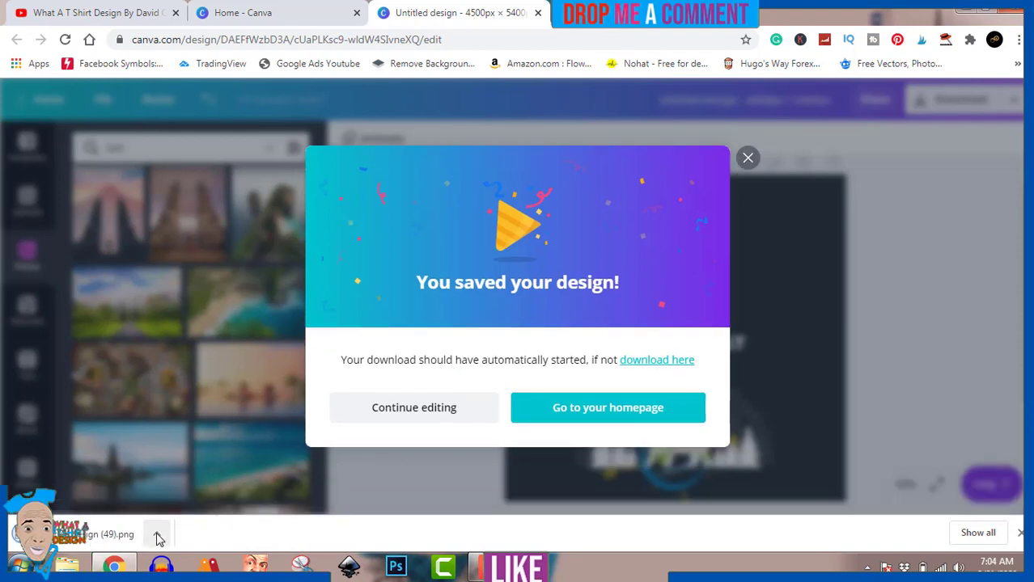
pyautogui.click(157, 534)
pyautogui.click(210, 483)
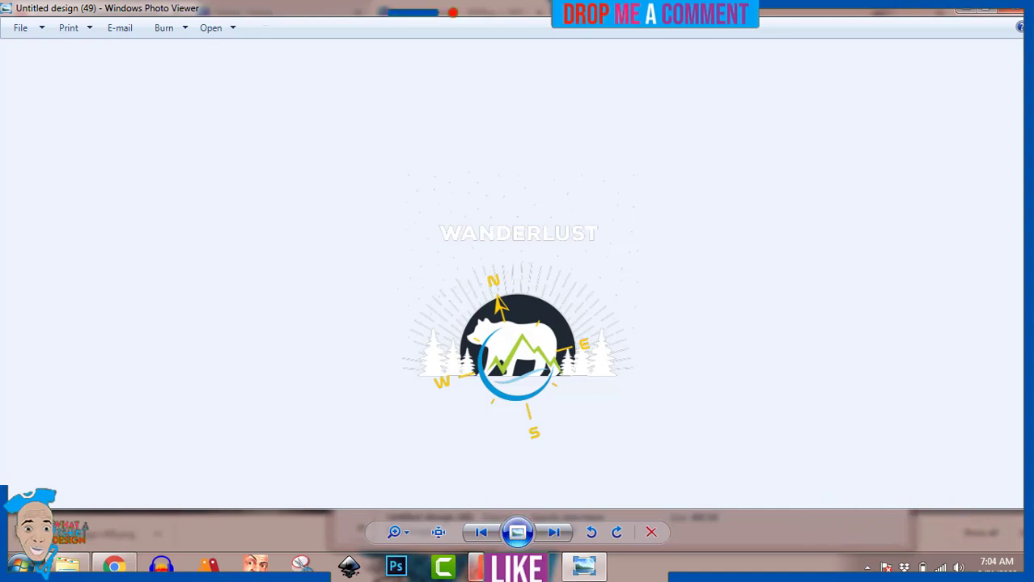
pyautogui.click(491, 568)
pyautogui.click(495, 570)
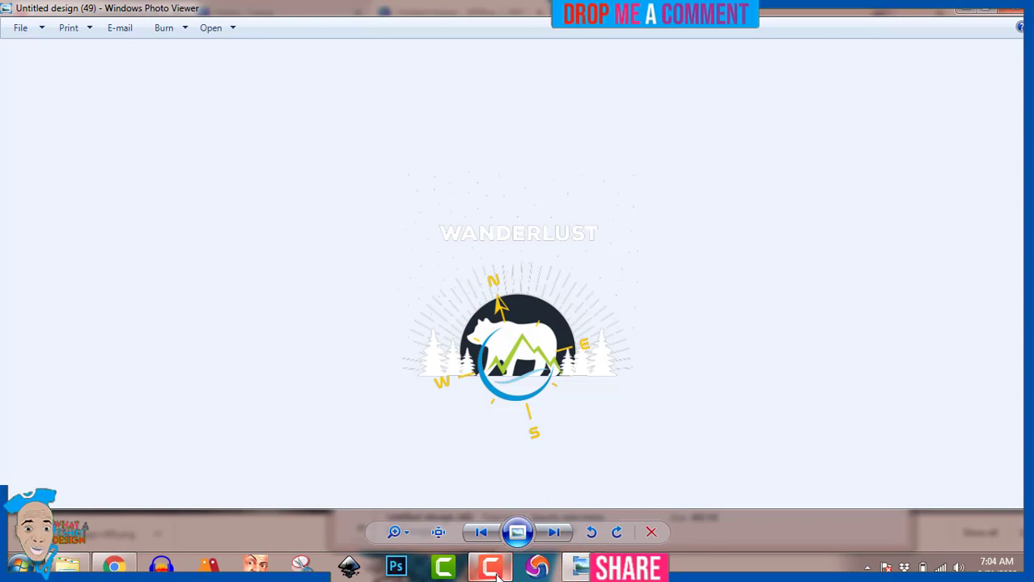